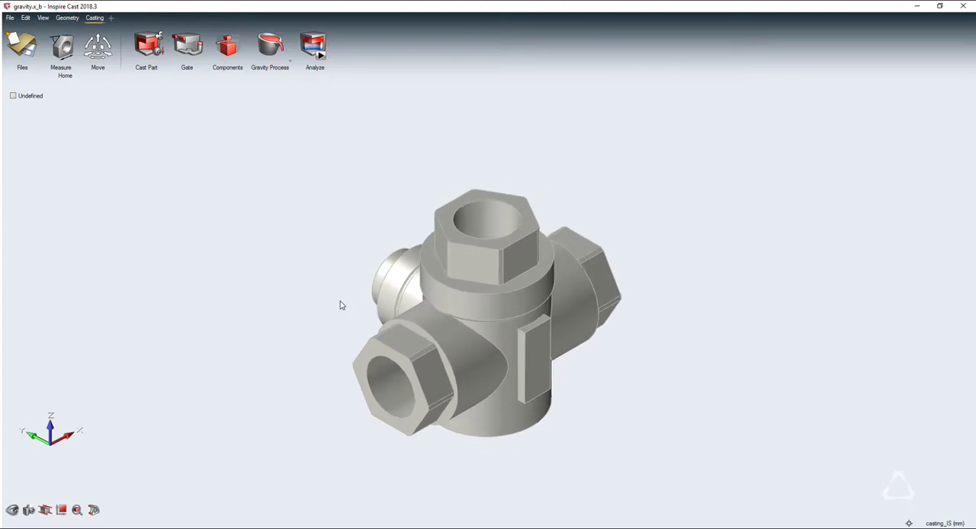
# Designate the valve body as the cast part in Cast-Iron, grade GJL-200
pyautogui.moveTo(579, 268); pyautogui.dragTo(120, 277, button='right')
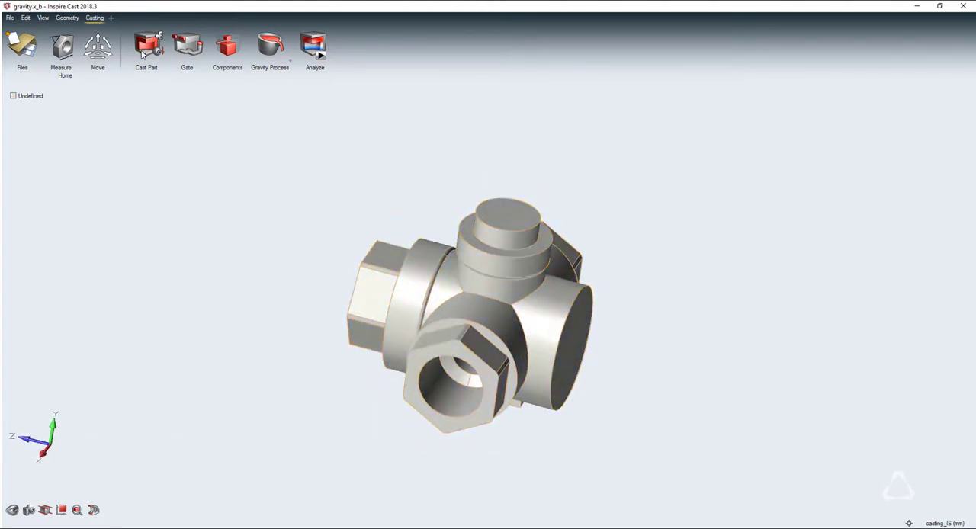
pyautogui.click(141, 54)
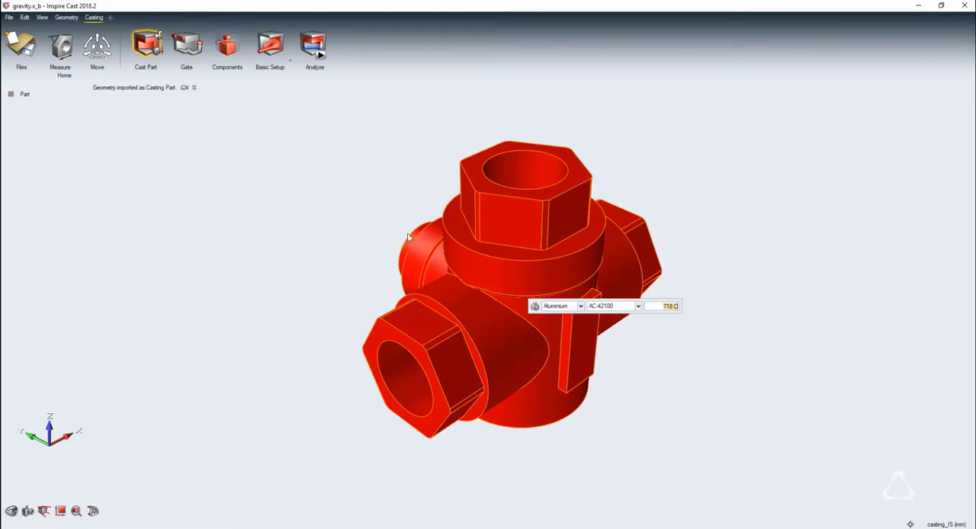
pyautogui.click(560, 306)
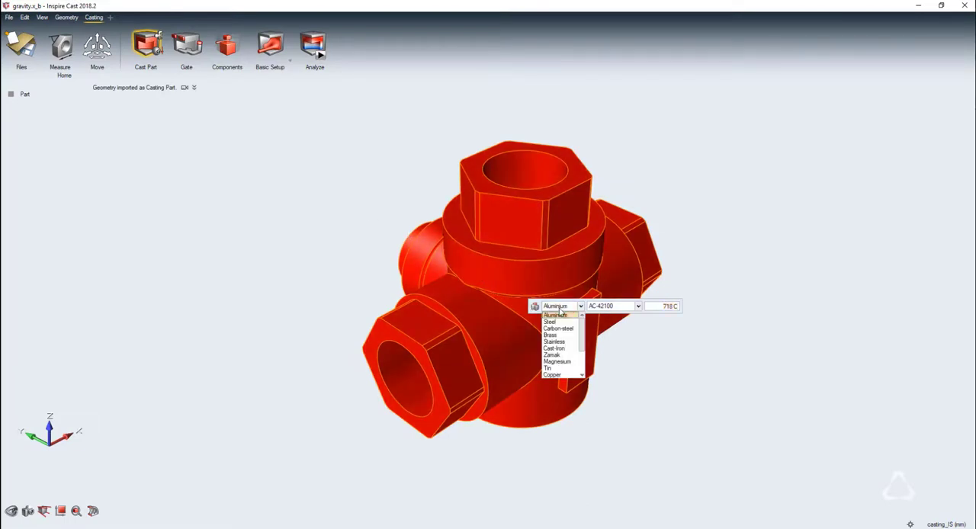
pyautogui.click(566, 350)
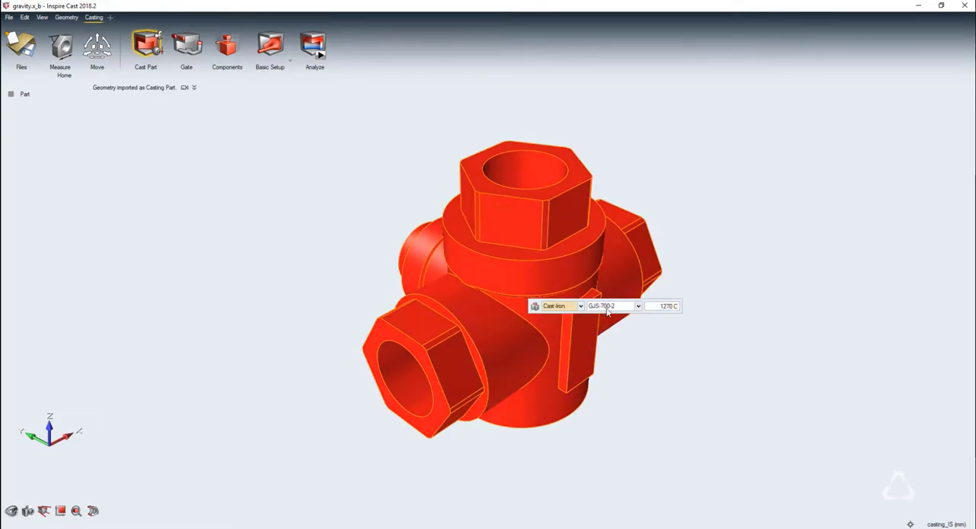
pyautogui.click(606, 306)
pyautogui.click(615, 342)
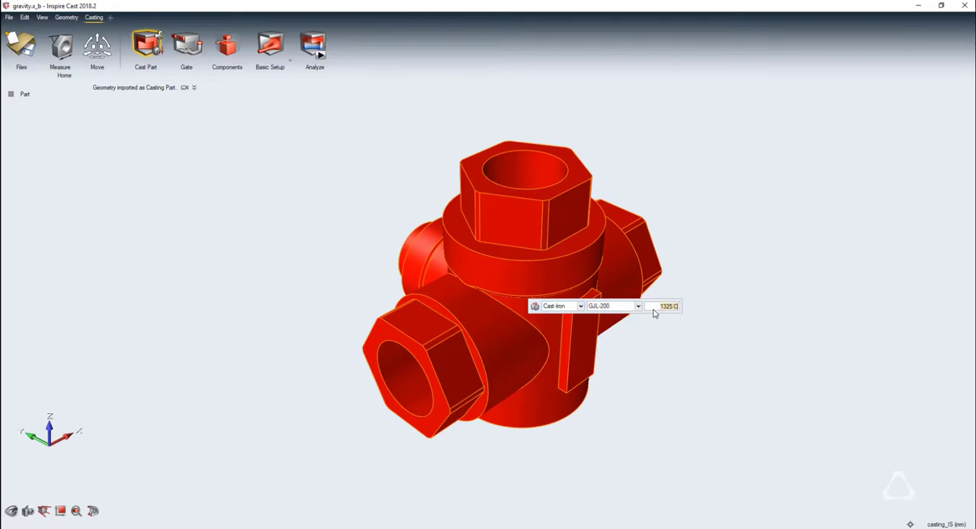
pyautogui.press('Escape')
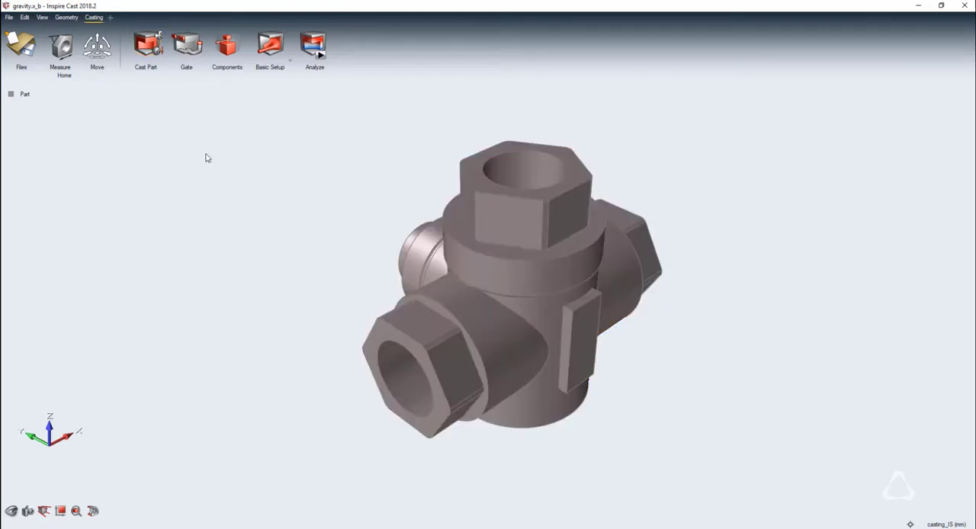
# Set the gravity direction and reorient the part so its solid cylindrical stem points straight up
pyautogui.click(156, 50)
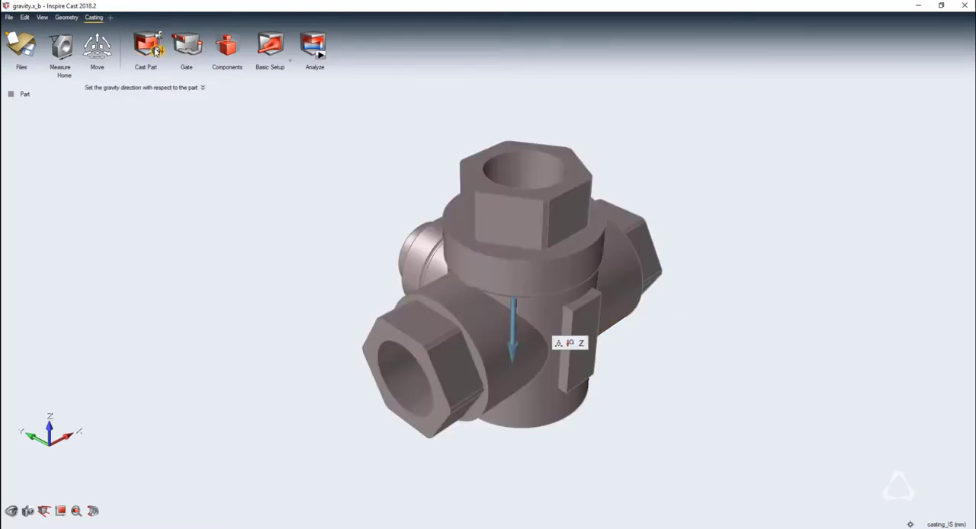
pyautogui.click(570, 344)
pyautogui.click(588, 326)
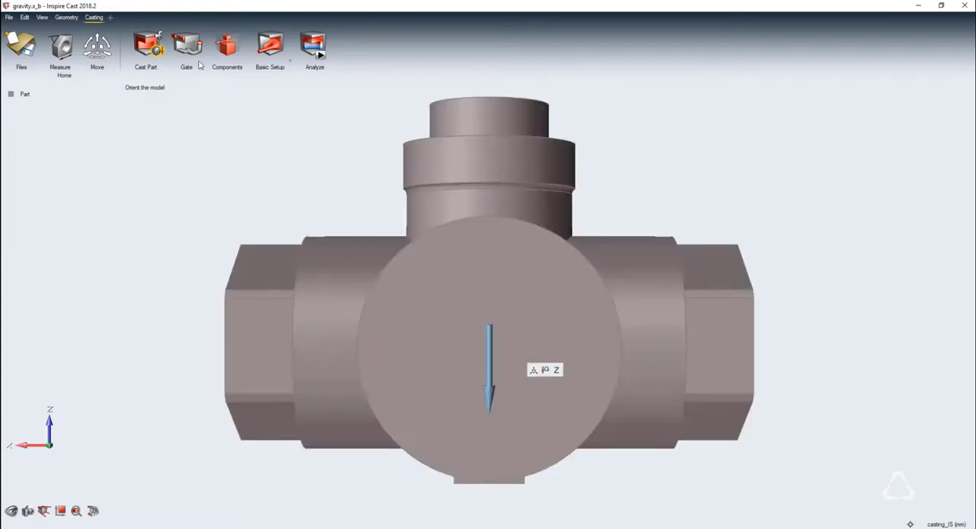
# Create a circular gate of 3.5 mm radius near the lower edge of the part's large round end face
pyautogui.click(182, 44)
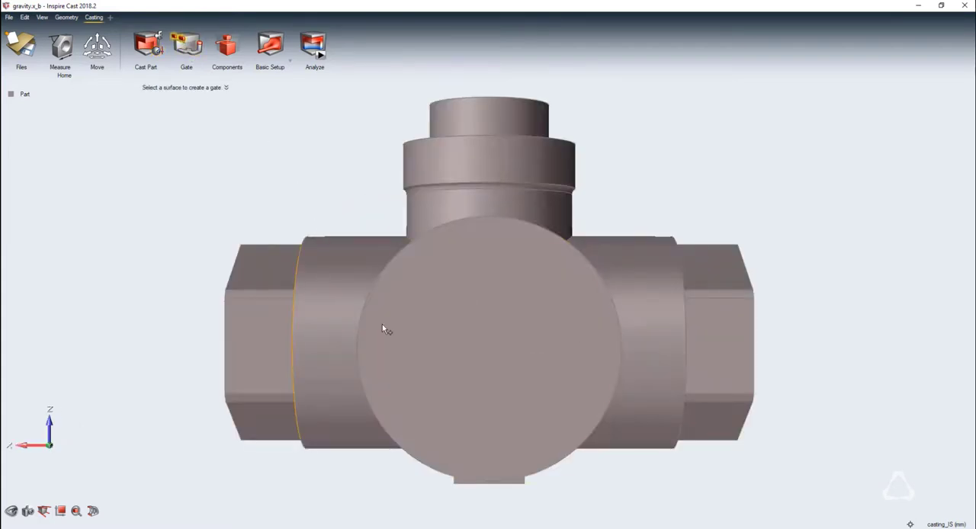
pyautogui.click(490, 431)
pyautogui.write('3.5')
pyautogui.press('Return')
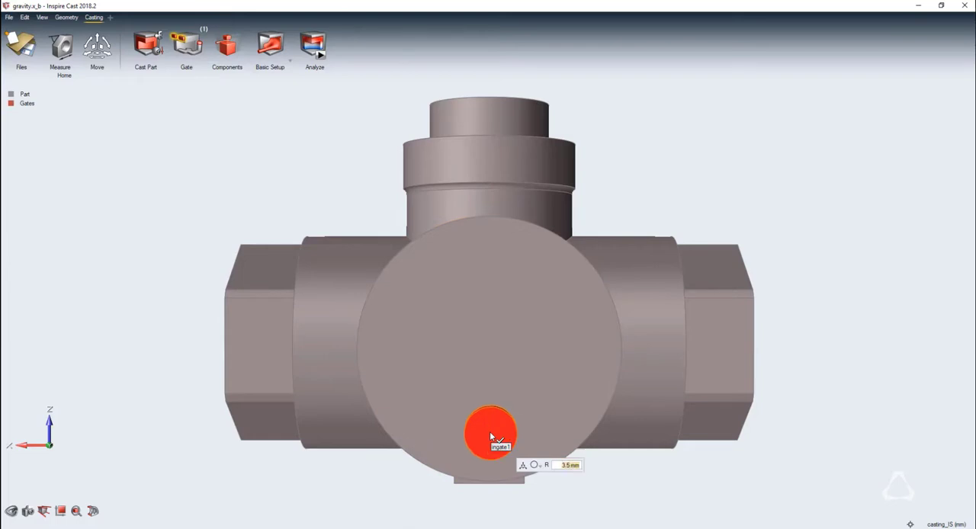
pyautogui.rightClick(793, 366)
pyautogui.scroll(-2, 255, 168)
pyautogui.moveTo(254, 168); pyautogui.dragTo(386, 215, button='middle')
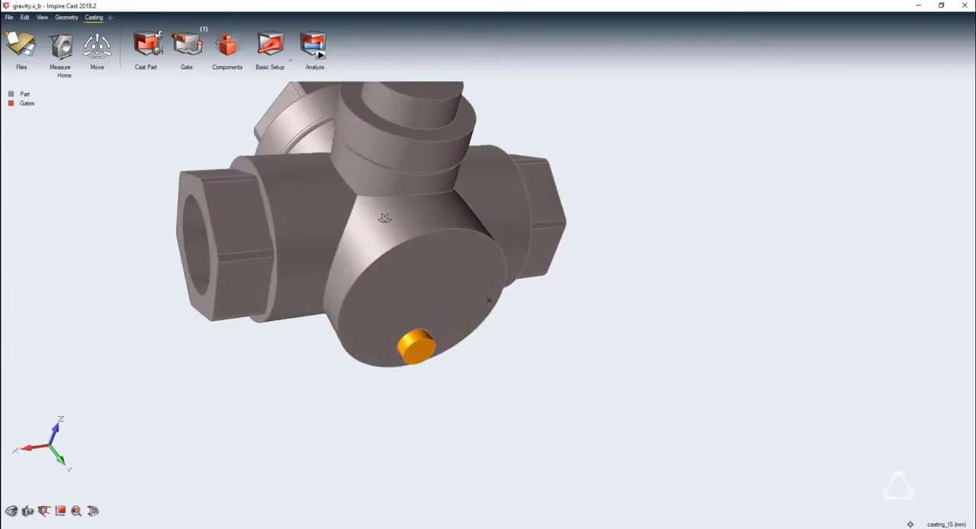
# Create a core from the part's internal passage, using Cromite-Sand at 25 °C
pyautogui.click(222, 49)
pyautogui.click(120, 99)
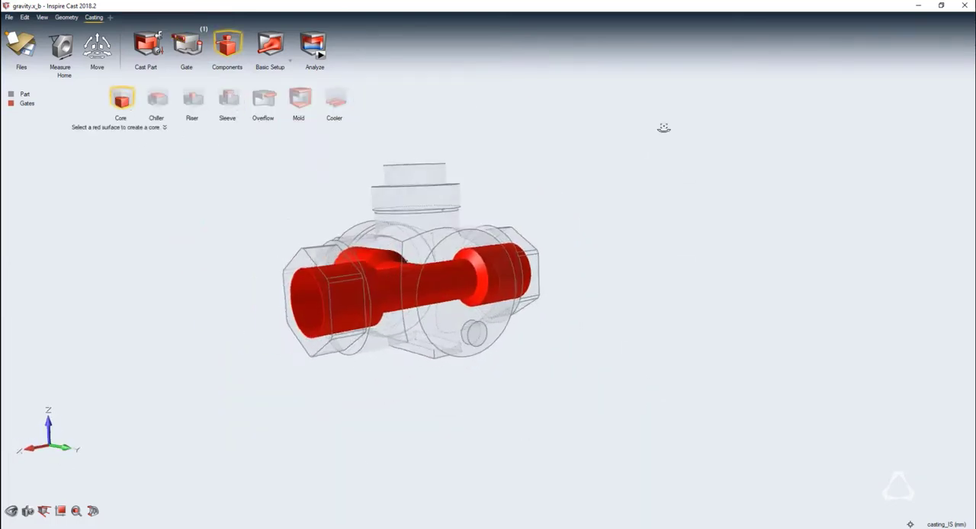
pyautogui.click(311, 314)
pyautogui.click(452, 315)
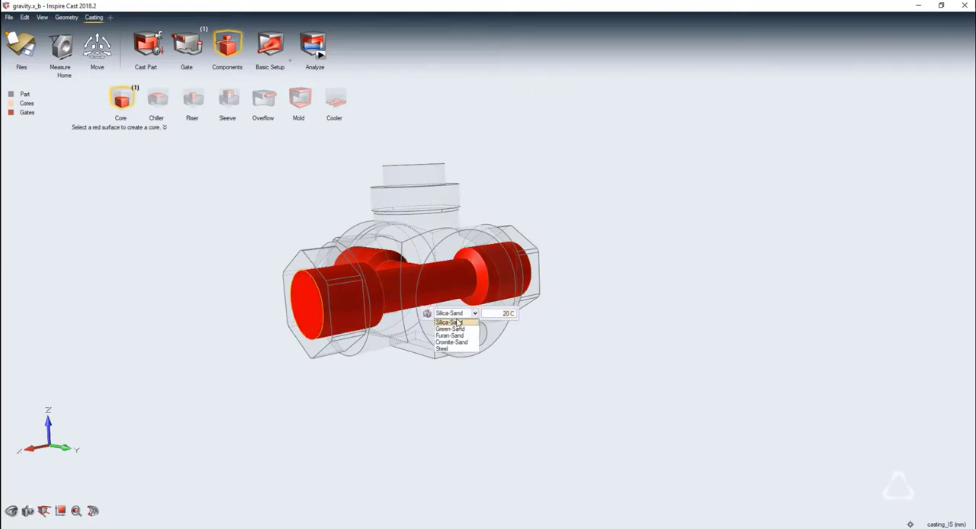
pyautogui.click(464, 340)
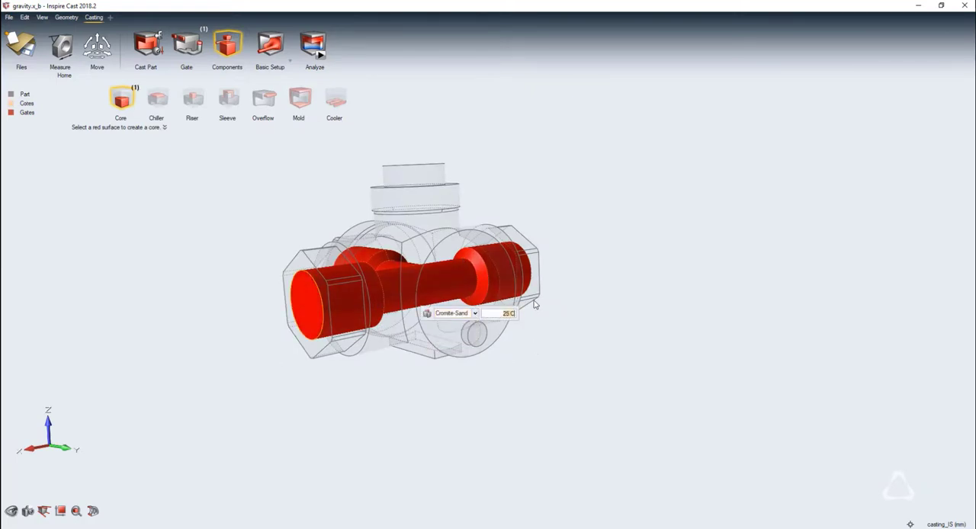
pyautogui.press('Escape')
pyautogui.press('Escape')
pyautogui.scroll(-1, 560, 301)
pyautogui.moveTo(560, 301); pyautogui.dragTo(749, 310, button='middle')
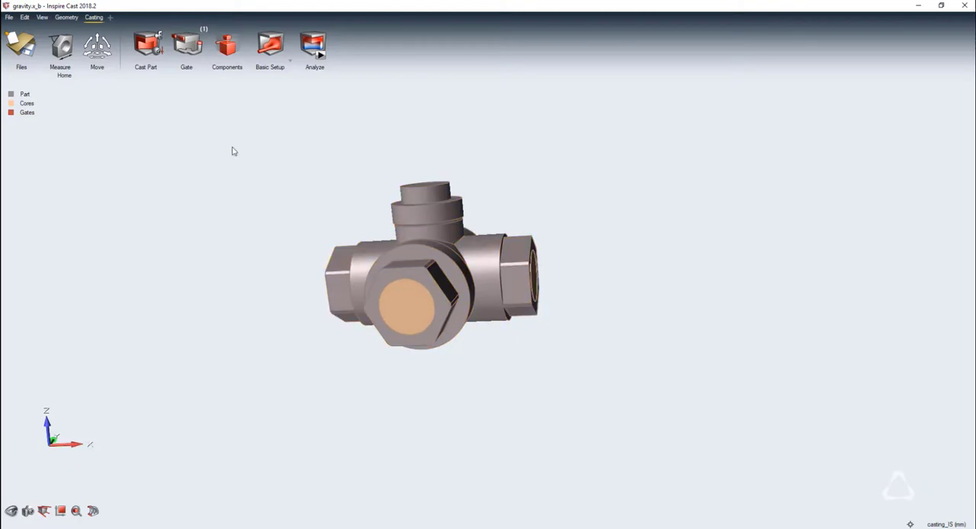
# Add a mold around the part in Green-Sand at 25 °C
pyautogui.moveTo(231, 61)
pyautogui.click(298, 98)
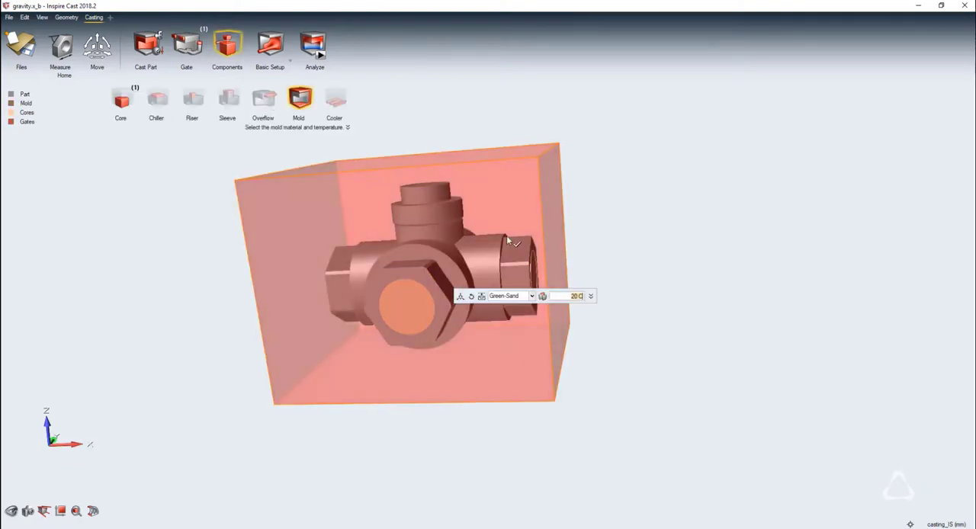
pyautogui.press('Return')
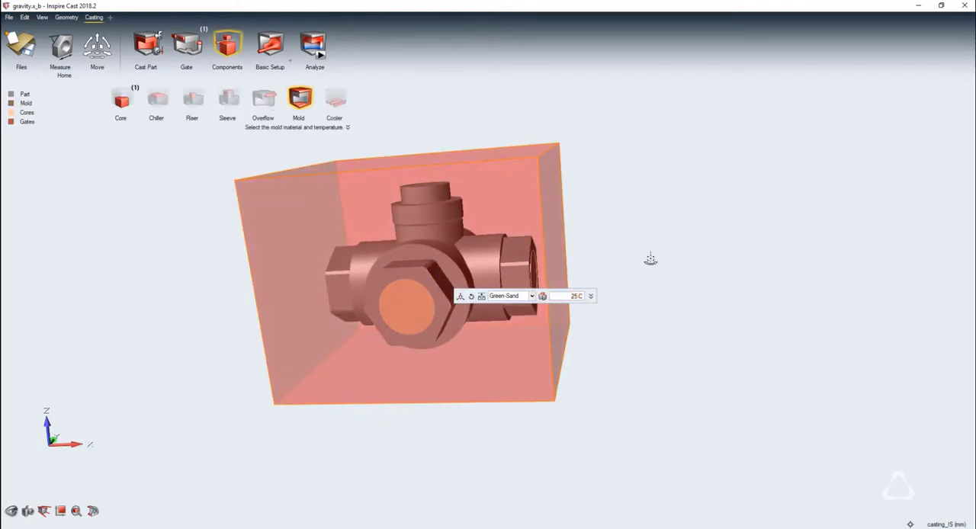
# Open the basic process parameters, and run the filling and solidification analyses with an element size of 2 mm
pyautogui.click(270, 46)
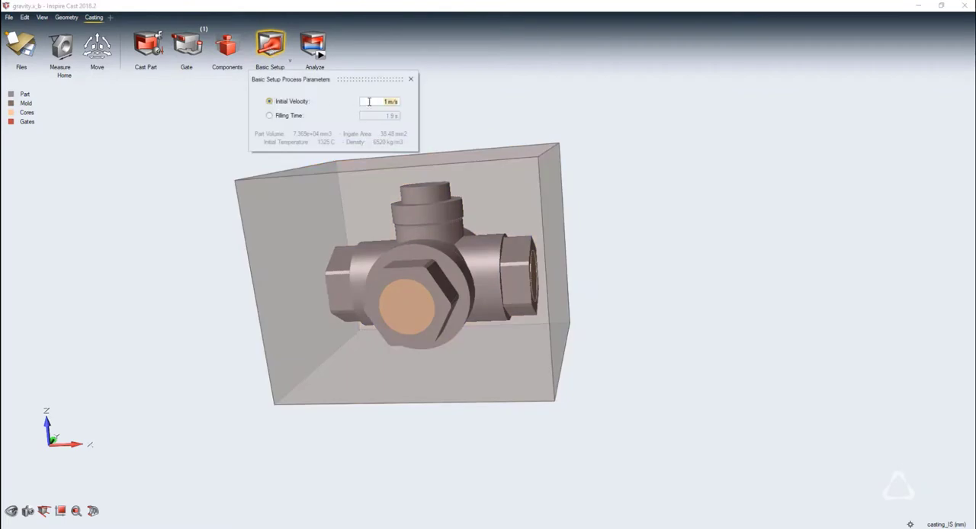
pyautogui.click(314, 48)
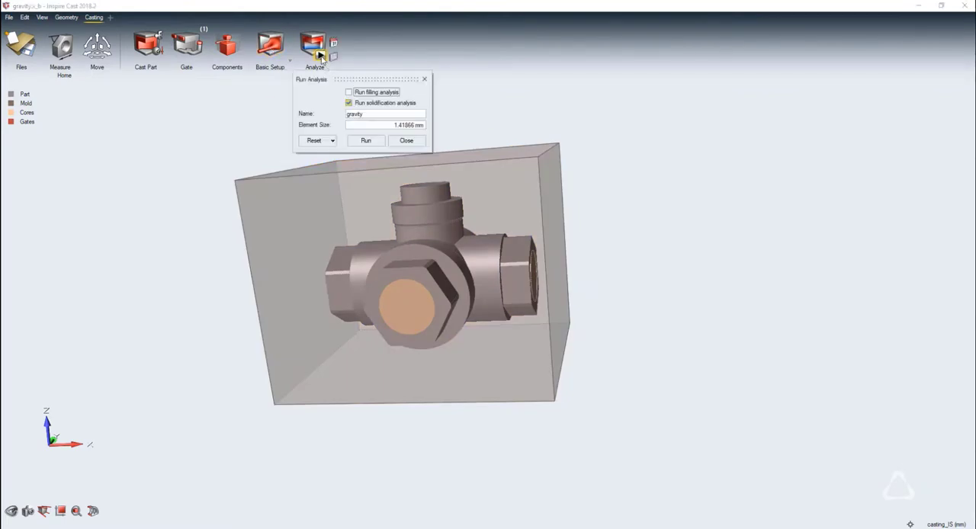
pyautogui.click(375, 126)
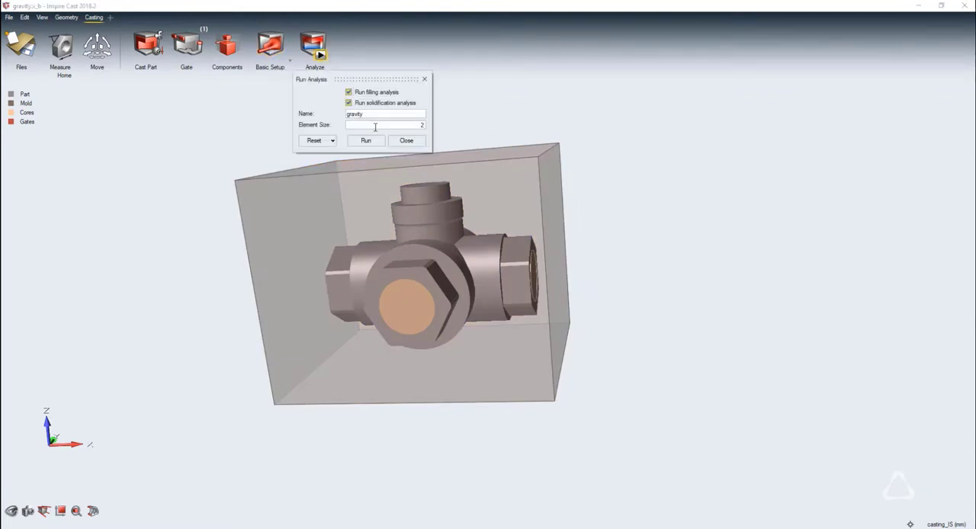
pyautogui.click(370, 142)
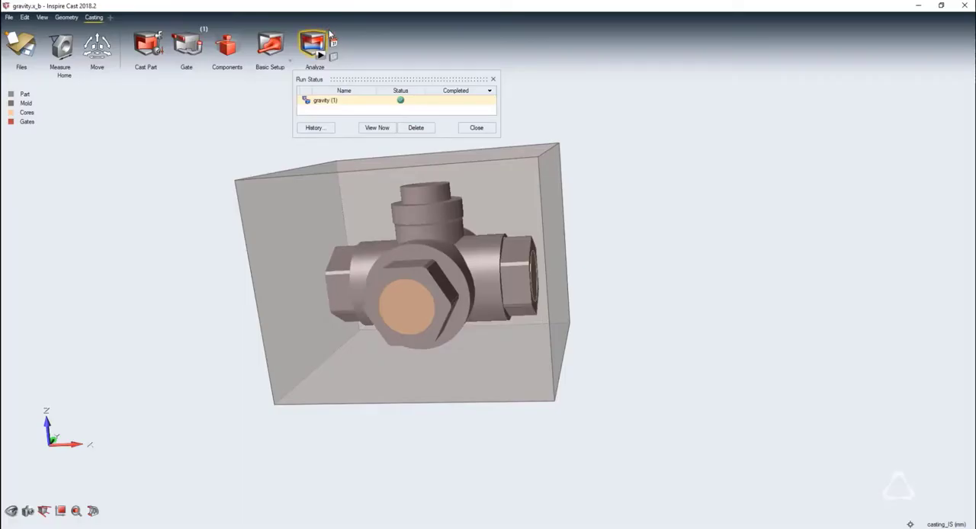
# Open the results of the completed gravity run and hide the cores
pyautogui.click(332, 42)
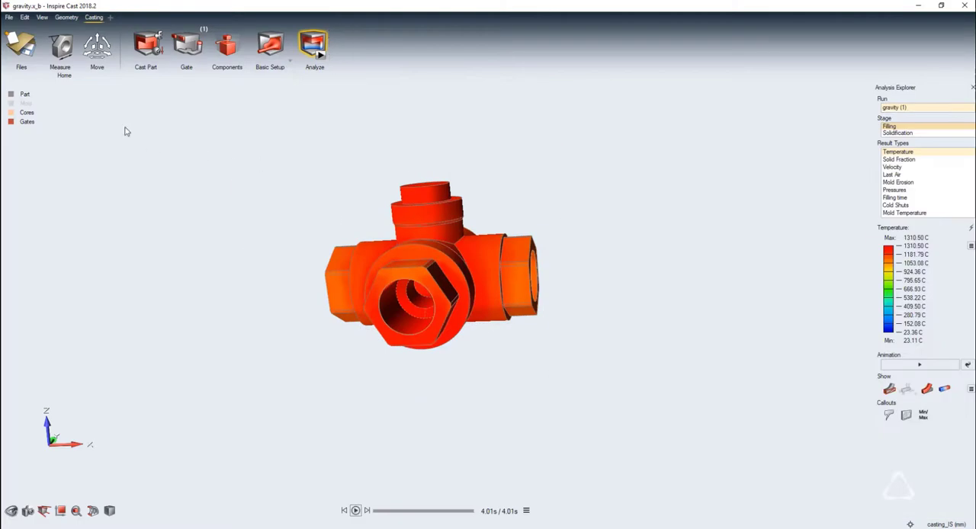
pyautogui.click(12, 114)
pyautogui.moveTo(558, 339); pyautogui.dragTo(437, 351, button='right')
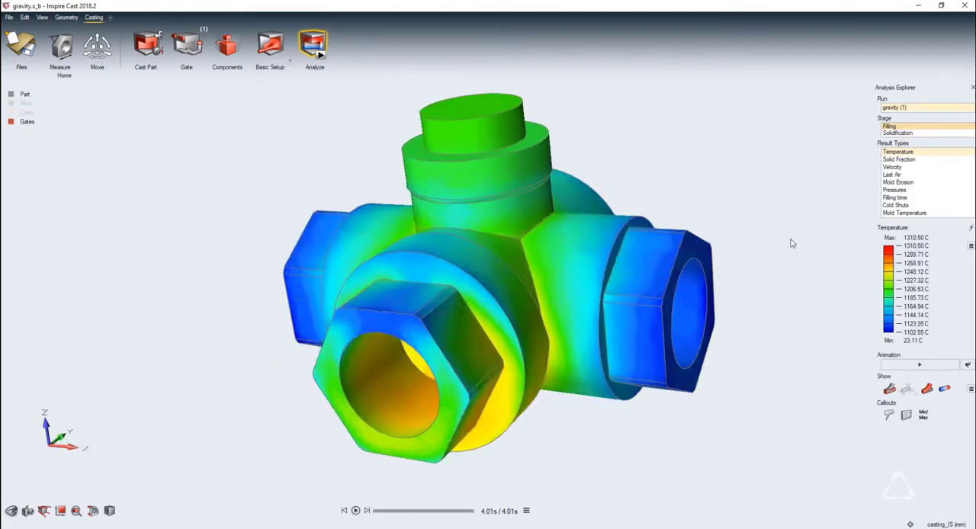
# Play the filling temperature animation and examine the flow from the gate side of the part
pyautogui.click(913, 366)
pyautogui.click(913, 366)
pyautogui.moveTo(640, 355); pyautogui.dragTo(421, 366, button='right')
pyautogui.moveTo(421, 367); pyautogui.dragTo(607, 286, button='middle')
pyautogui.click(898, 369)
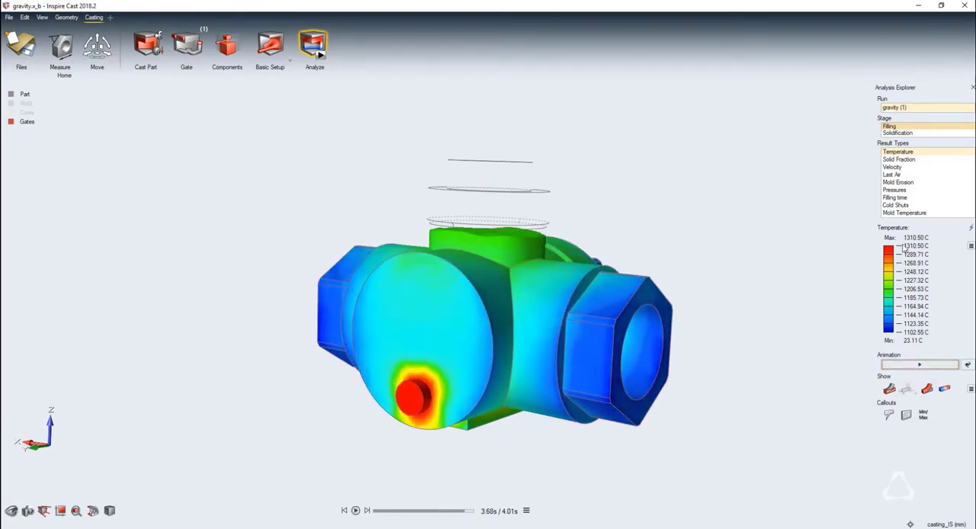
# Show the filling stage's Solid Fraction result, and animate its Velocity result
pyautogui.click(899, 160)
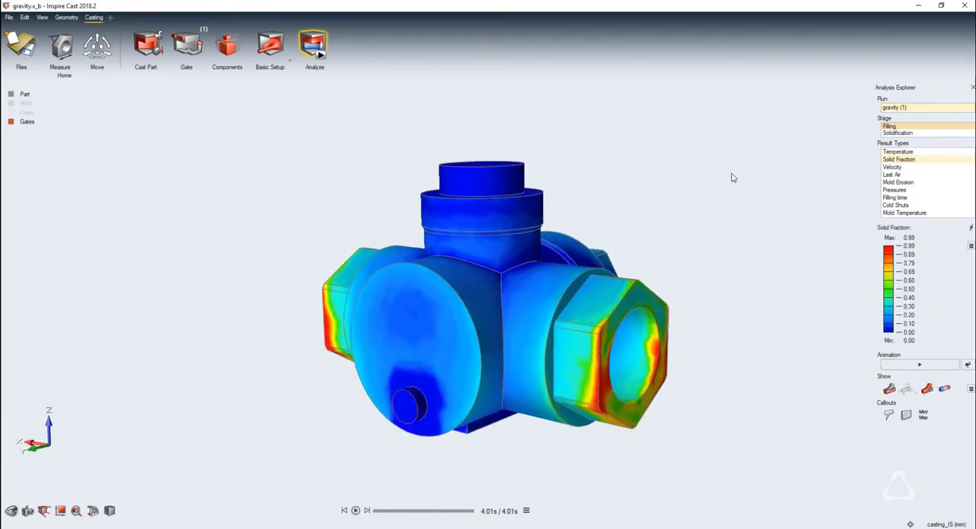
pyautogui.click(889, 166)
pyautogui.click(917, 364)
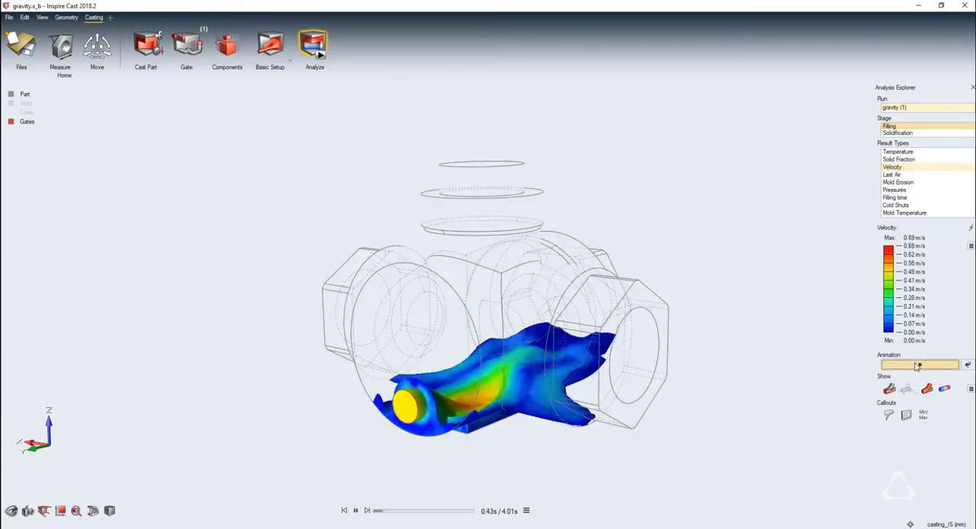
# Switch to the solidification stage and animate its Solid Fraction result
pyautogui.click(897, 133)
pyautogui.click(897, 159)
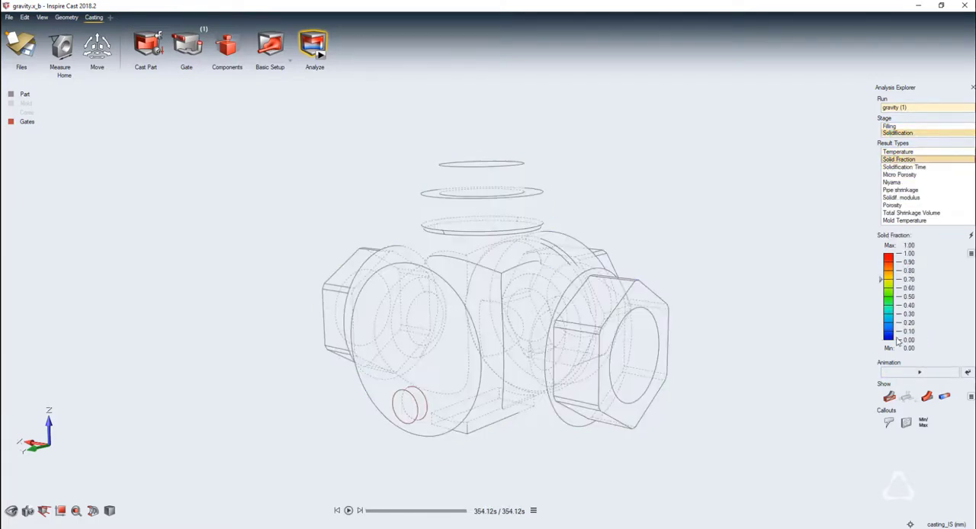
pyautogui.click(913, 374)
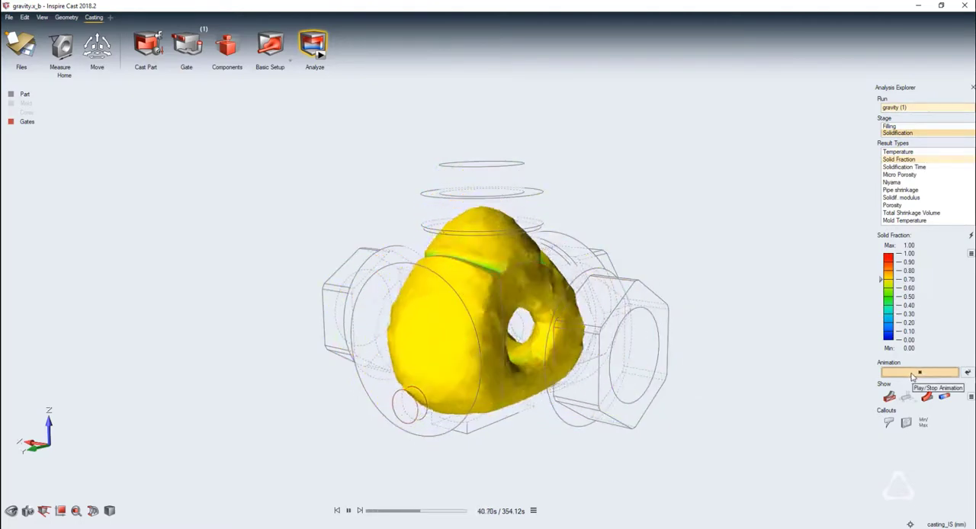
# Inspect the solidification stage's Porosity and Pipe shrinkage results, adjusting the shrinkage display threshold
pyautogui.click(889, 206)
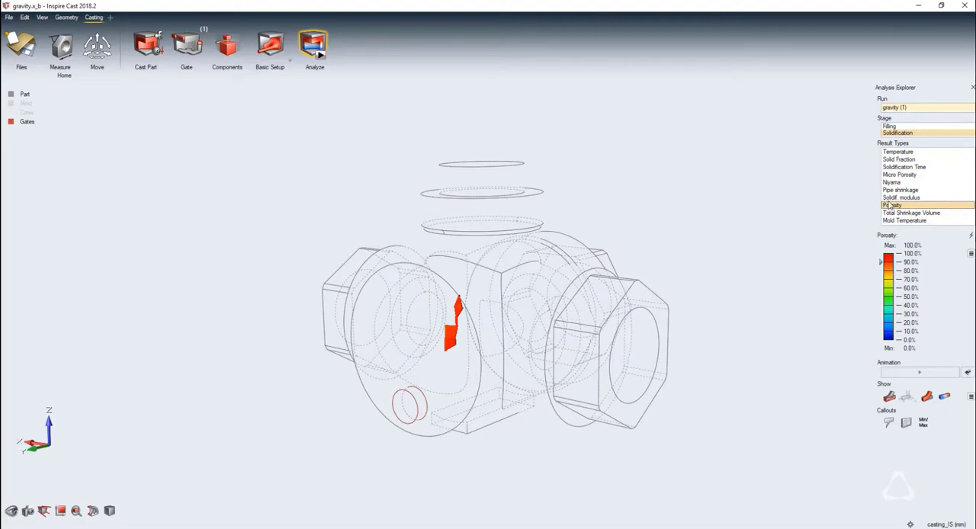
pyautogui.click(890, 190)
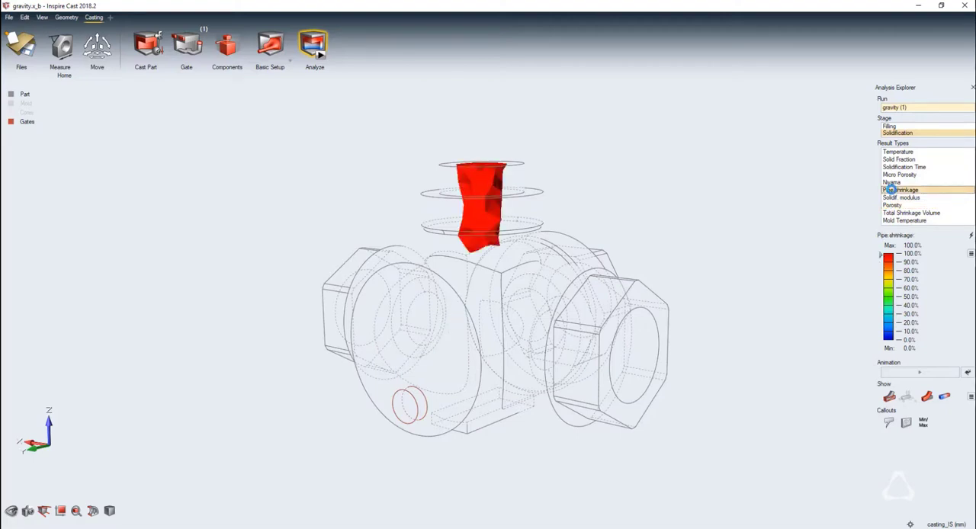
pyautogui.moveTo(881, 257)
pyautogui.mouseDown()
pyautogui.moveTo(885, 267)
pyautogui.moveTo(879, 256)
pyautogui.mouseUp()
# Close the results and delete the gate from the part's large round end face
pyautogui.click(147, 47)
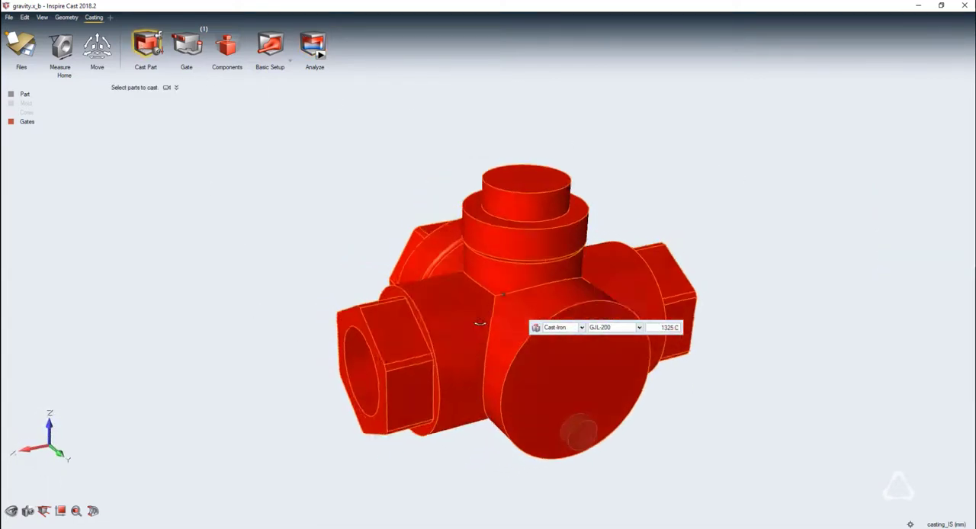
pyautogui.press('Escape')
pyautogui.click(556, 425)
pyautogui.press('Delete')
pyautogui.moveTo(386, 337); pyautogui.dragTo(406, 320, button='middle')
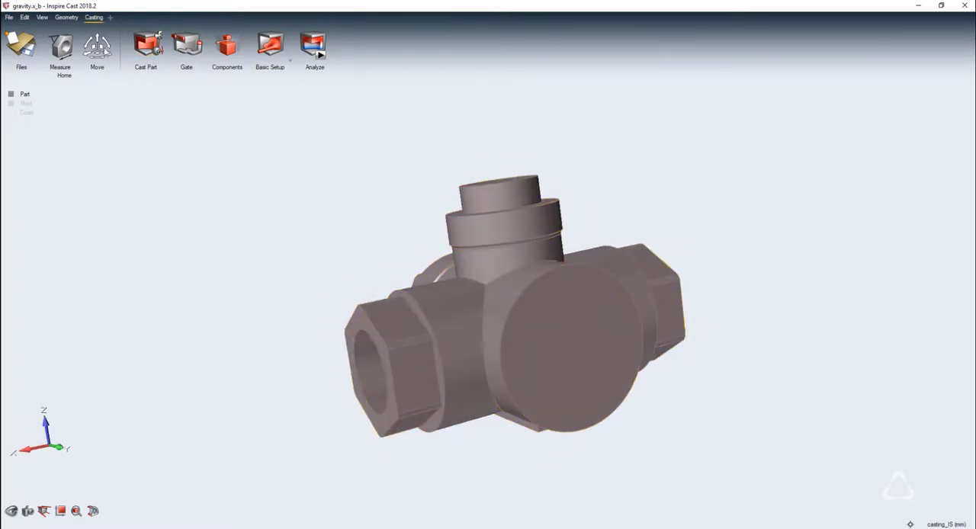
# Sketch a small circle near the lower edge of the part's large round end face
pyautogui.click(67, 17)
pyautogui.click(215, 49)
pyautogui.click(513, 346)
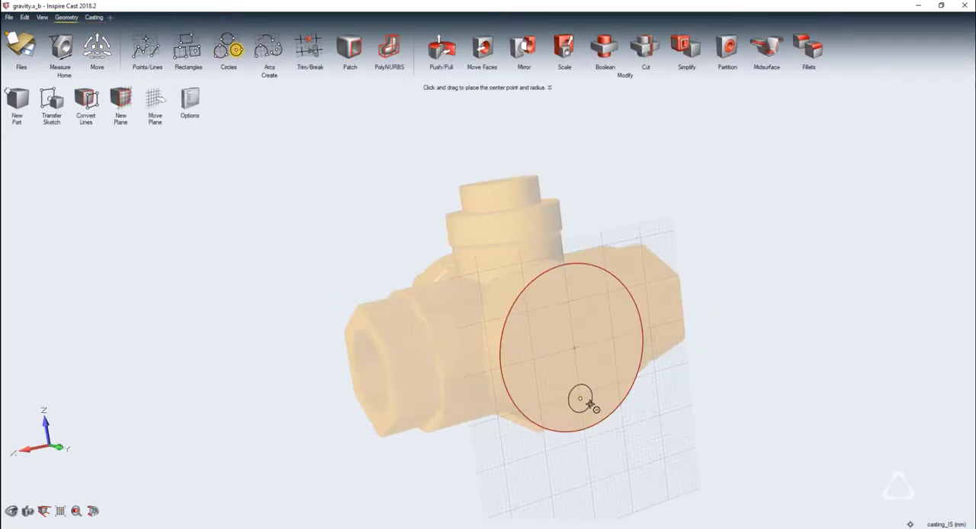
# Push/pull the sketched circle outward from the end face into a straight cylindrical runner
pyautogui.click(439, 49)
pyautogui.moveTo(498, 305); pyautogui.dragTo(577, 386, button='middle')
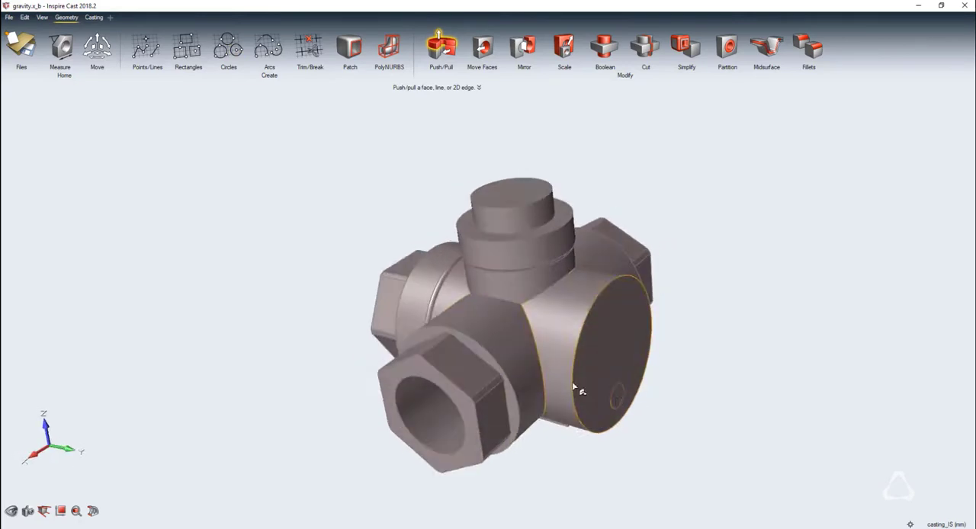
pyautogui.moveTo(615, 398); pyautogui.dragTo(711, 405)
# Revolve the runner's free end face by 90° into a bend that curves upward
pyautogui.click(450, 52)
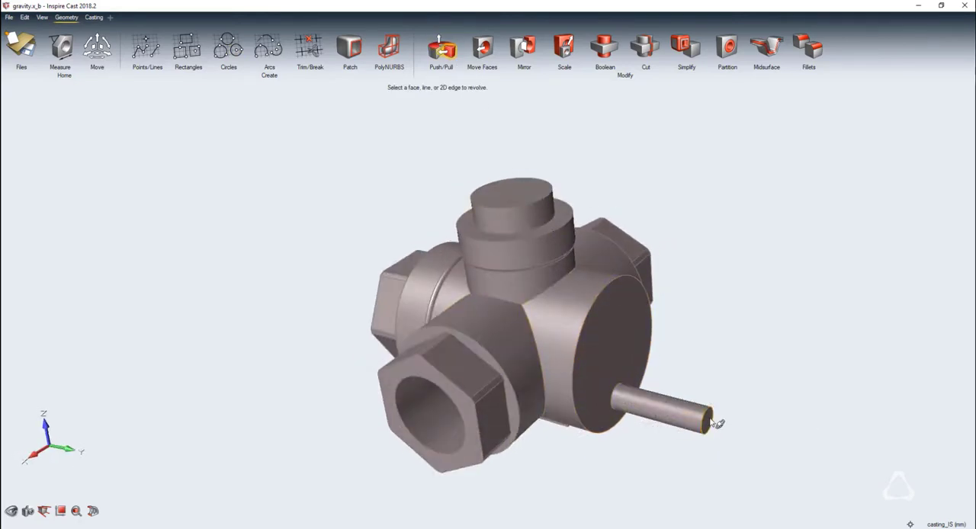
pyautogui.click(707, 420)
pyautogui.click(609, 287)
pyautogui.moveTo(707, 414)
pyautogui.mouseDown()
pyautogui.moveTo(859, 343)
pyautogui.moveTo(859, 331)
pyautogui.mouseUp()
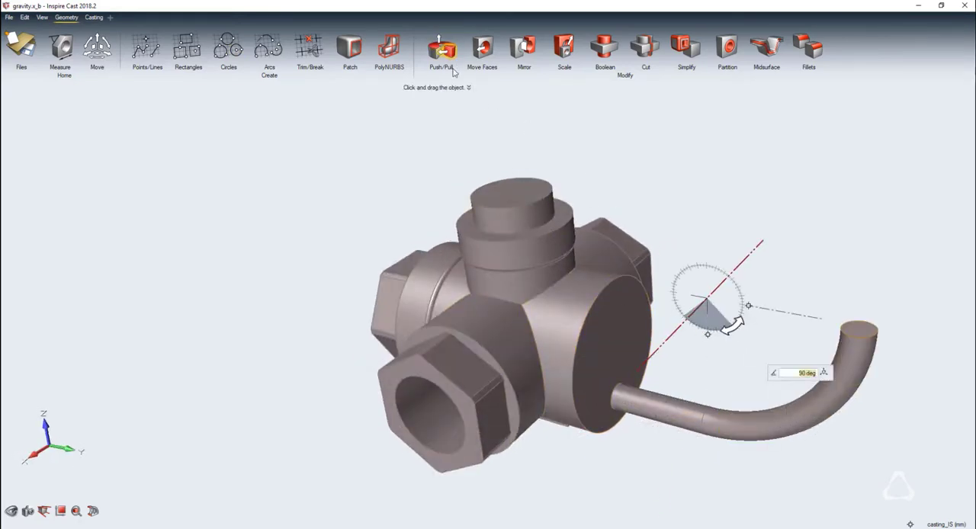
# Sketch a 6 mm circle on the curved runner's upper end face and push/pull it upward into a straight vertical extension
pyautogui.click(237, 50)
pyautogui.click(859, 330)
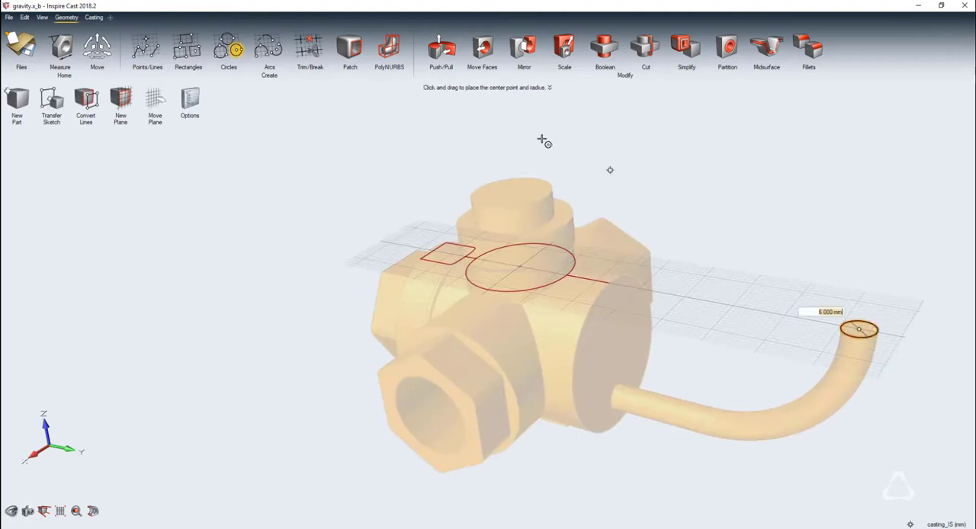
pyautogui.moveTo(859, 330)
pyautogui.mouseDown()
pyautogui.moveTo(846, 174)
pyautogui.moveTo(854, 84)
pyautogui.mouseUp()
pyautogui.scroll(-4, 685, 388)
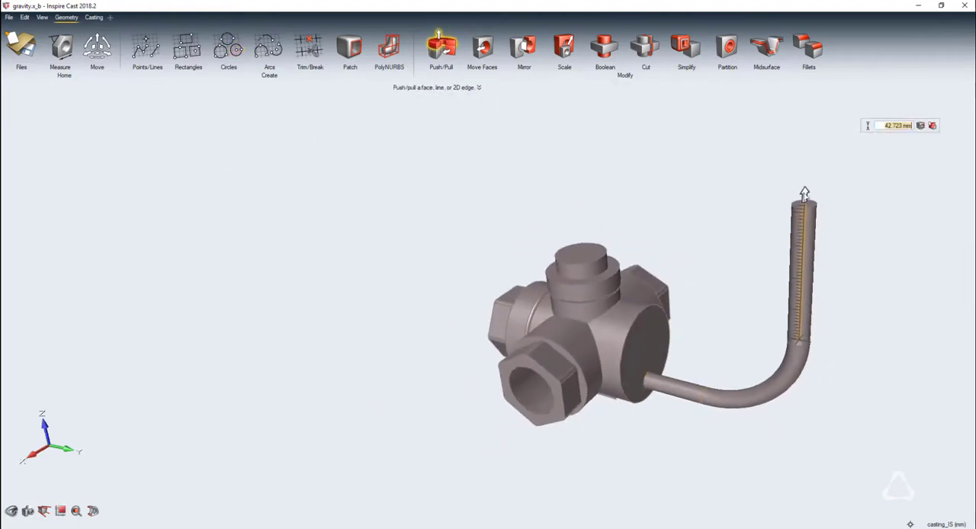
pyautogui.moveTo(804, 200); pyautogui.dragTo(804, 181)
pyautogui.press('Escape')
# Designate the curved runner as the running system and place a gate on its upper end face
pyautogui.click(94, 17)
pyautogui.click(149, 44)
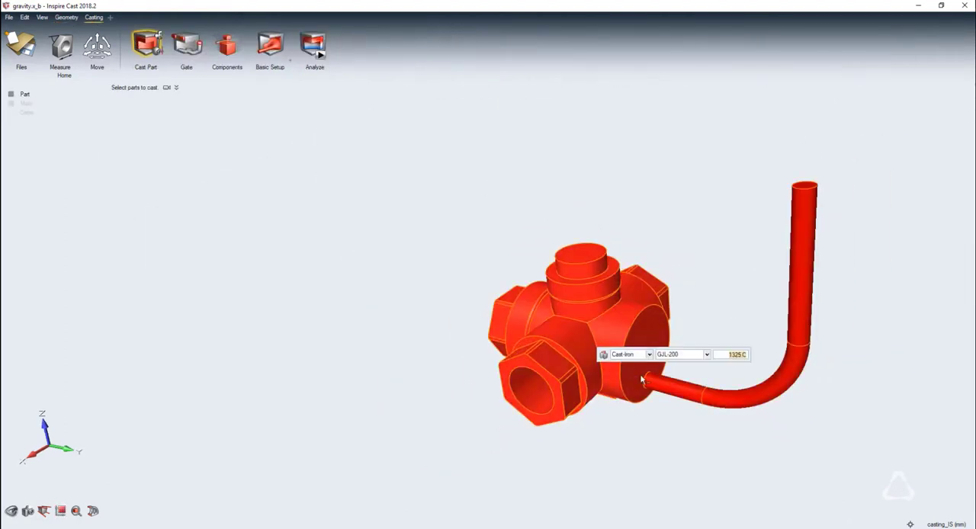
pyautogui.click(787, 356)
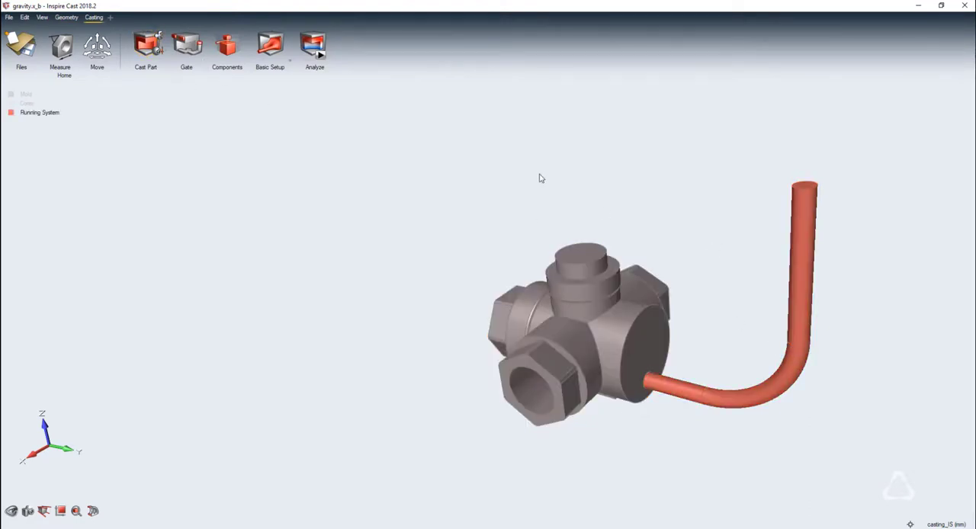
pyautogui.click(201, 54)
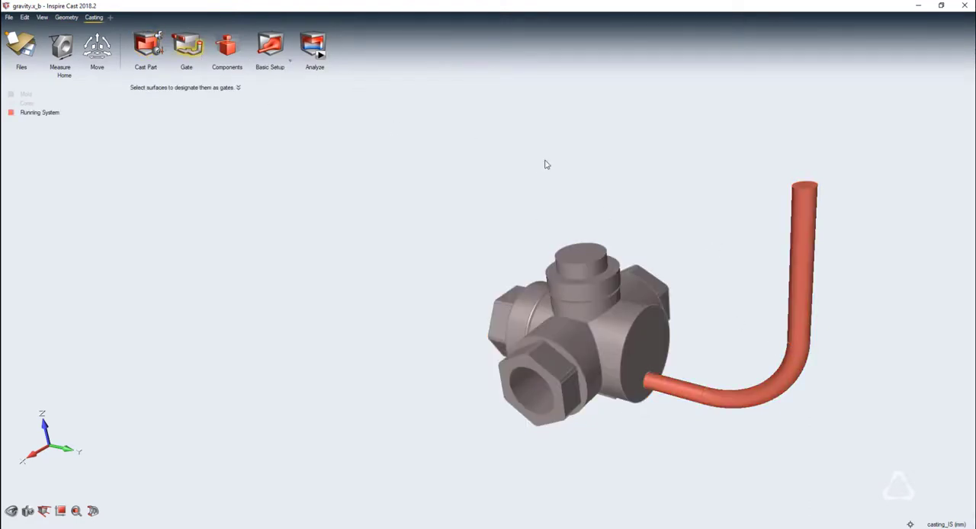
pyautogui.click(805, 185)
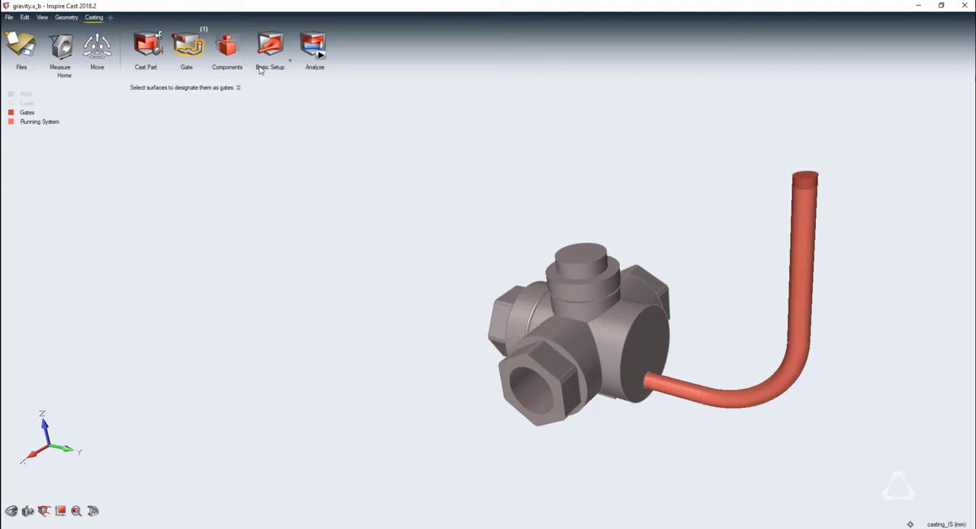
# Place a chiller on a side flat of the hexagonal end nearest the runner's far side and choose its material
pyautogui.click(226, 47)
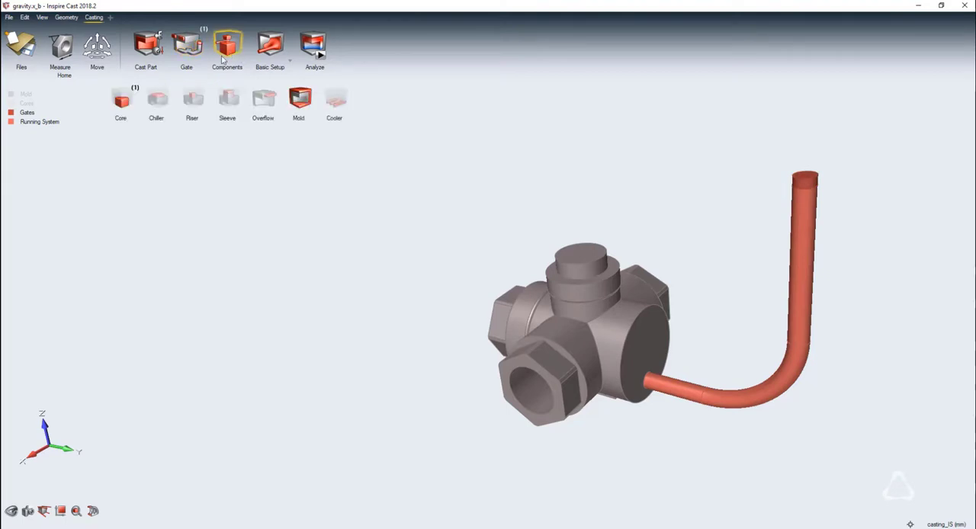
pyautogui.click(156, 103)
pyautogui.moveTo(629, 348); pyautogui.dragTo(497, 347, button='right')
pyautogui.click(609, 335)
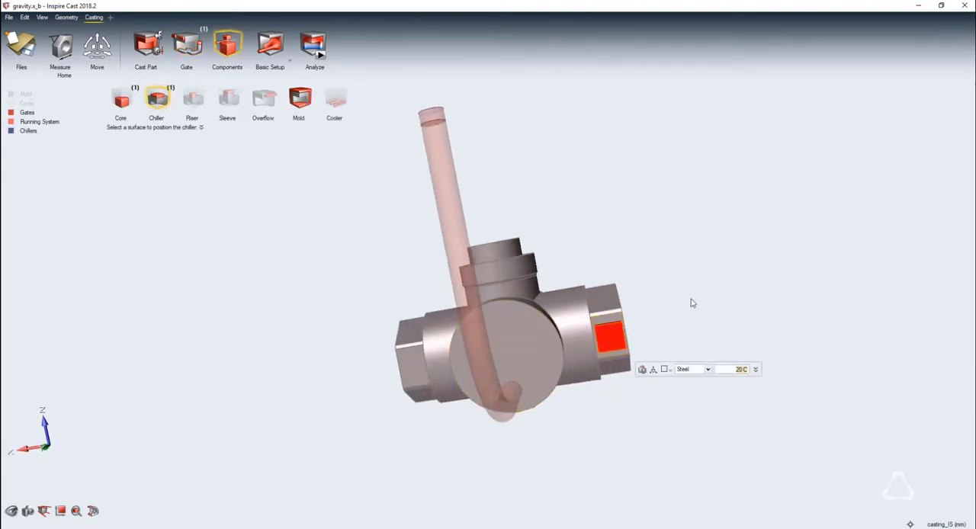
pyautogui.click(707, 369)
pyautogui.click(703, 392)
pyautogui.press('Escape')
pyautogui.press('Escape')
# Place a riser at the center of the valve body's top circular face
pyautogui.moveTo(298, 295); pyautogui.dragTo(421, 277, button='middle')
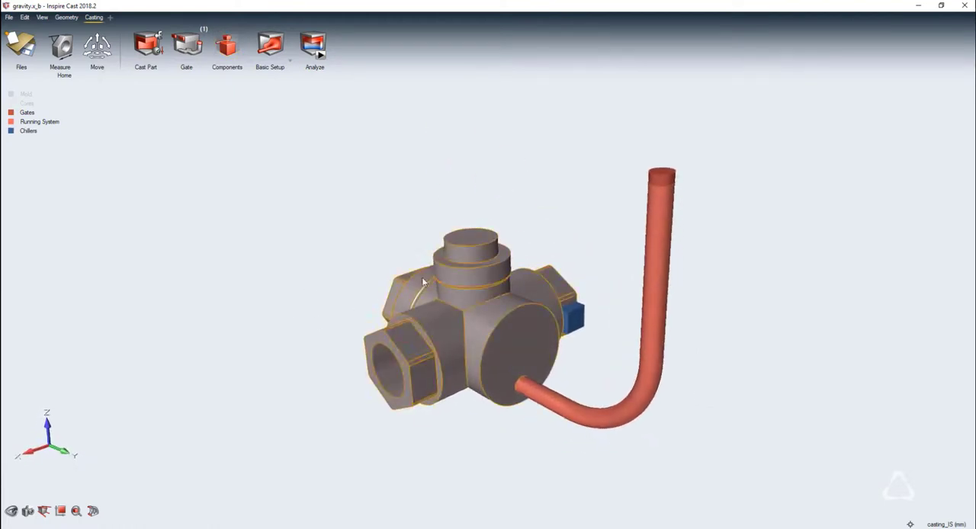
pyautogui.click(236, 47)
pyautogui.click(192, 99)
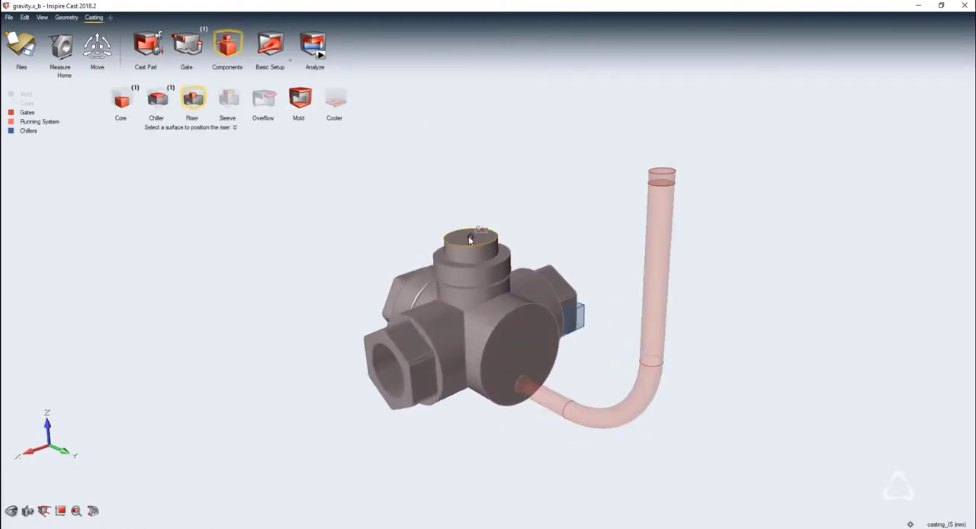
pyautogui.click(468, 236)
pyautogui.press('Escape')
pyautogui.press('Escape')
# Add an exothermal sleeve around the riser and set its burning time to 100 s
pyautogui.click(224, 51)
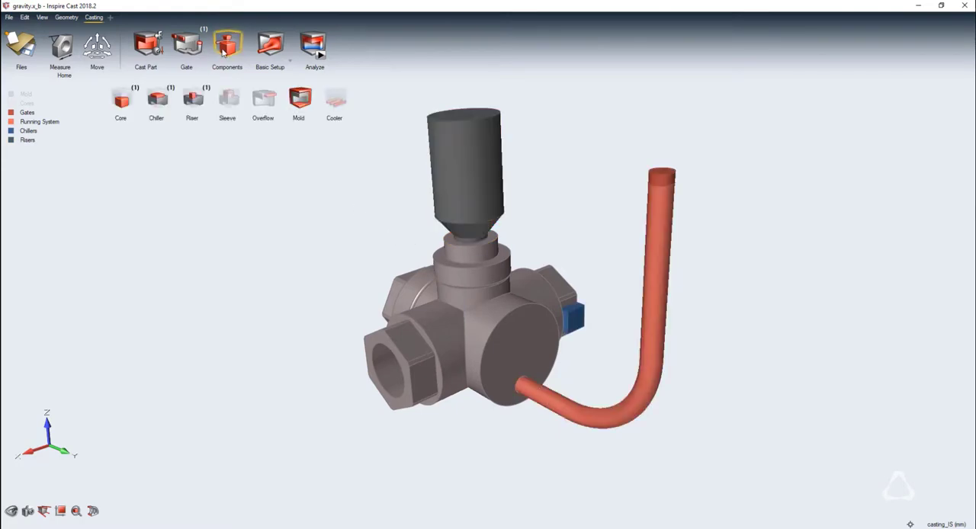
pyautogui.click(227, 100)
pyautogui.click(439, 186)
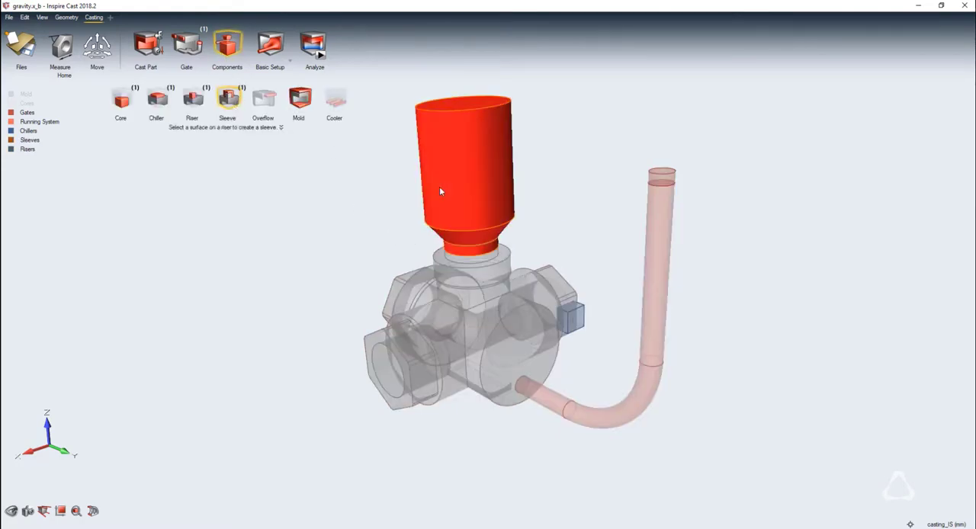
pyautogui.click(510, 213)
pyautogui.click(523, 226)
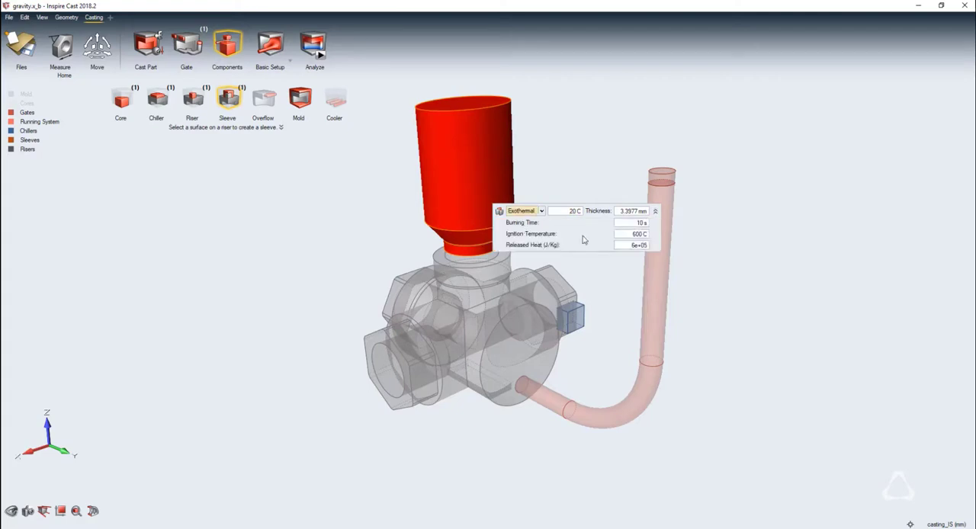
pyautogui.write('100')
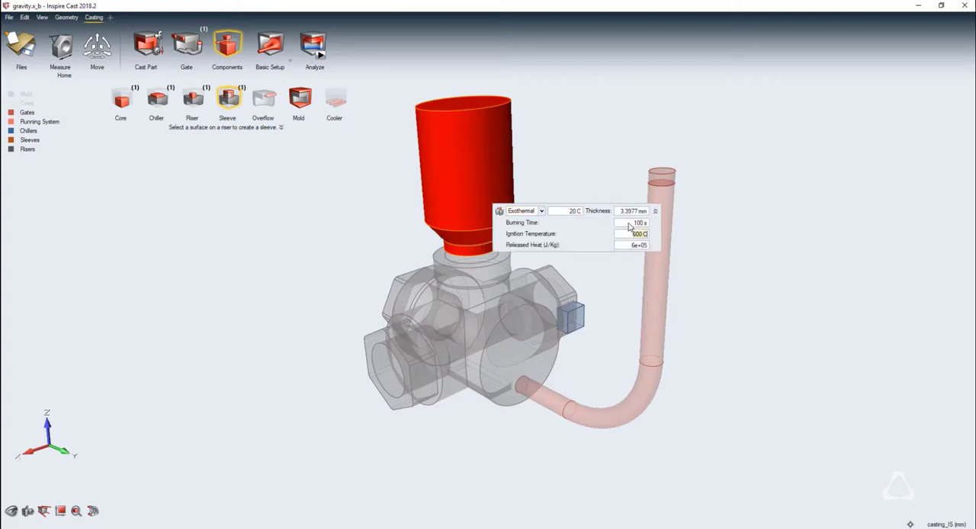
pyautogui.write('8')
pyautogui.rightClick(693, 285)
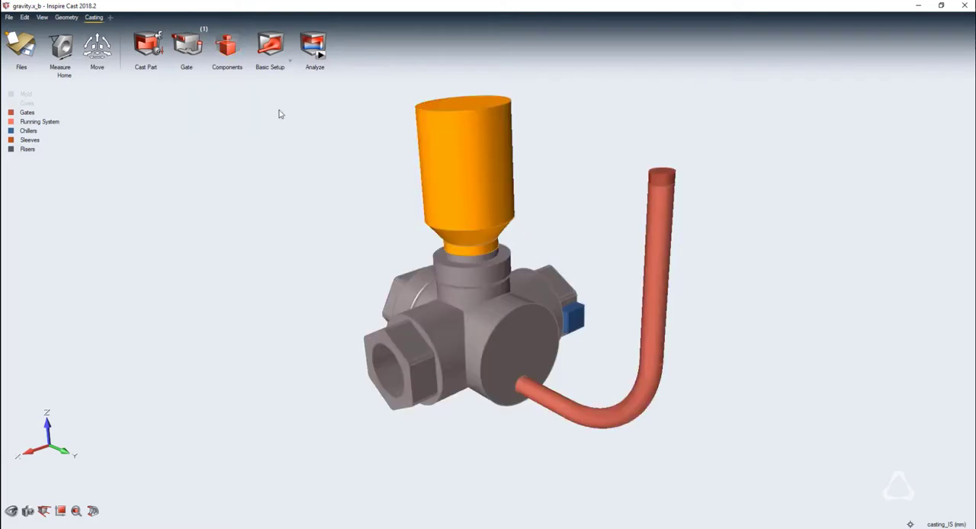
# Create the Green-Sand mold and resize it to enclose all the casting components
pyautogui.click(227, 44)
pyautogui.click(300, 96)
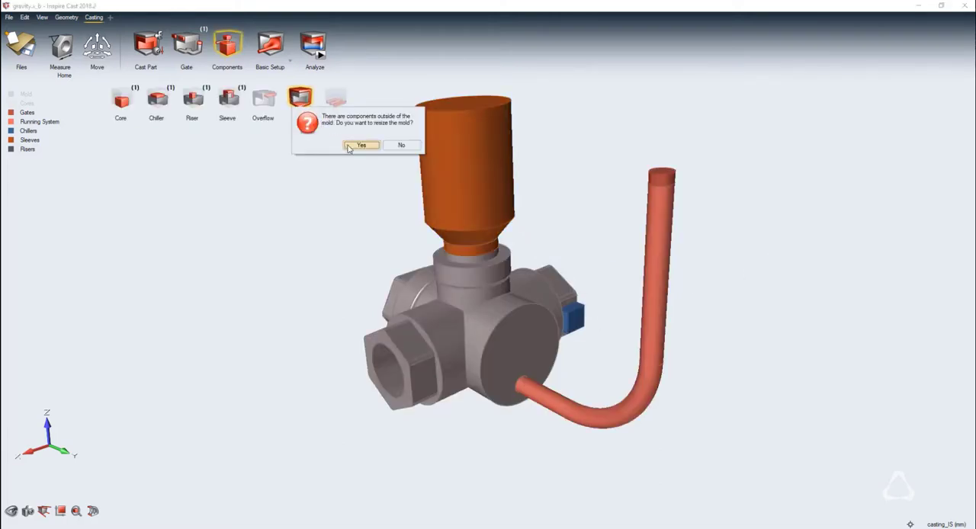
pyautogui.click(349, 147)
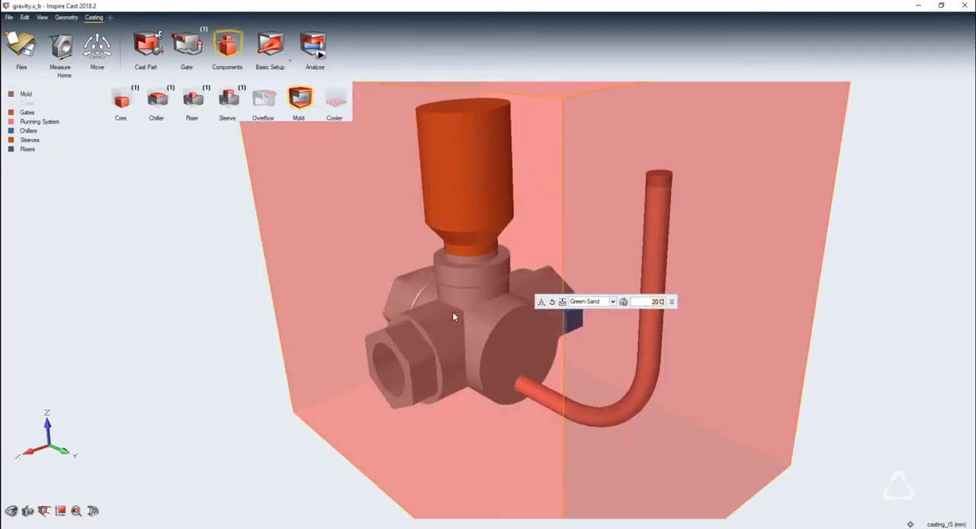
# Keep the initial velocity of 0.5 m/s and run the filling and solidification analyses as gravity2 with a 2 mm element size
pyautogui.click(270, 44)
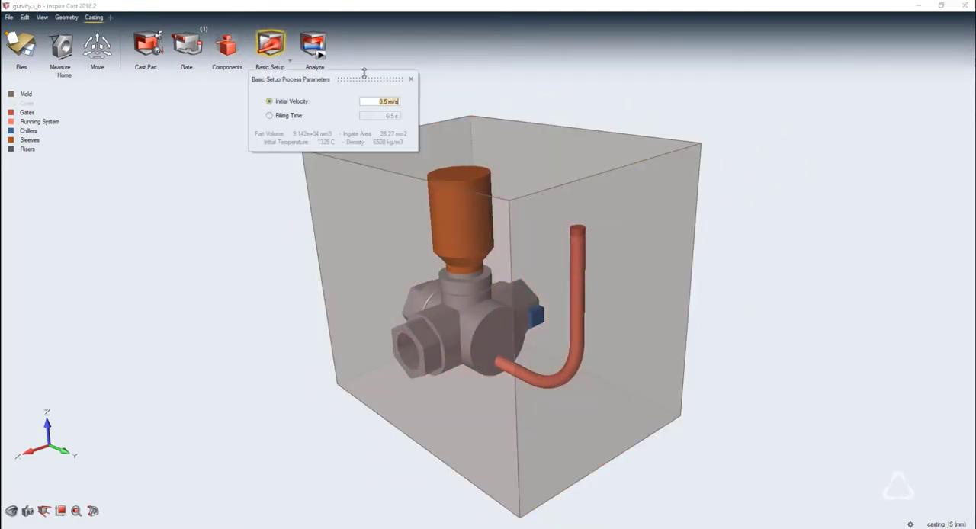
pyautogui.click(412, 79)
pyautogui.click(314, 44)
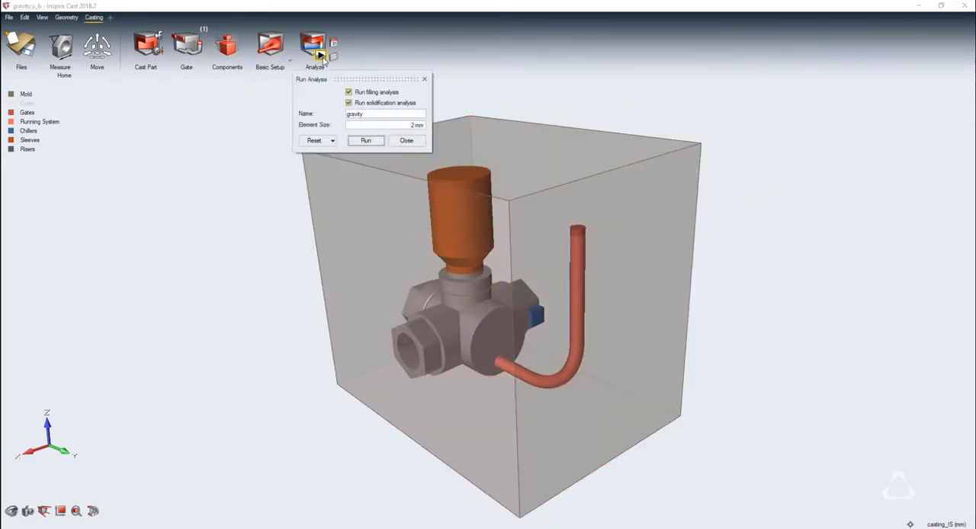
pyautogui.click(368, 141)
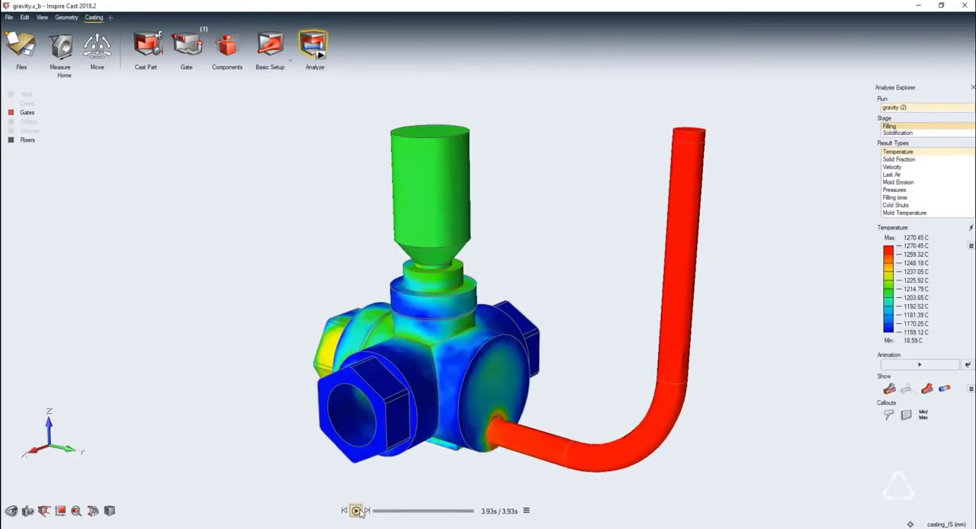
# Play the filling-stage temperature and velocity animations and view the last air and filling time results
pyautogui.click(355, 511)
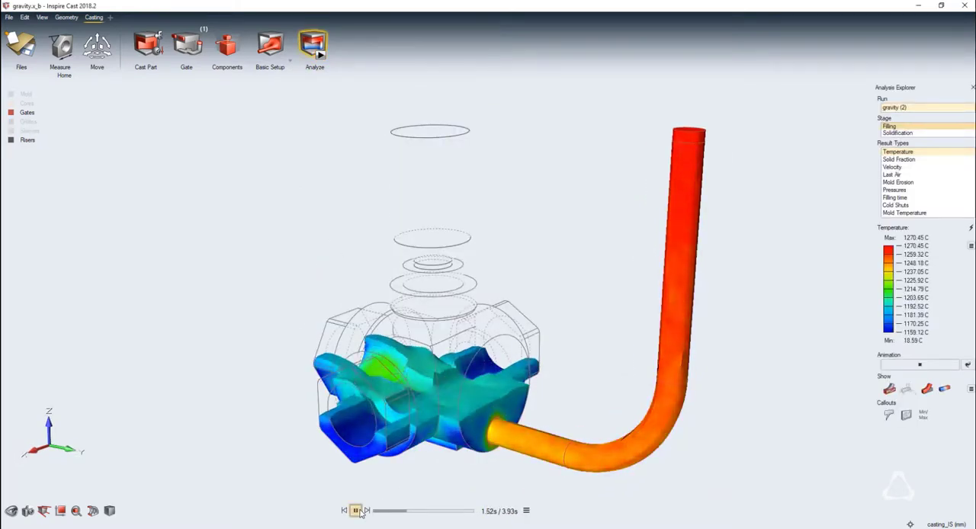
pyautogui.click(355, 511)
pyautogui.click(892, 167)
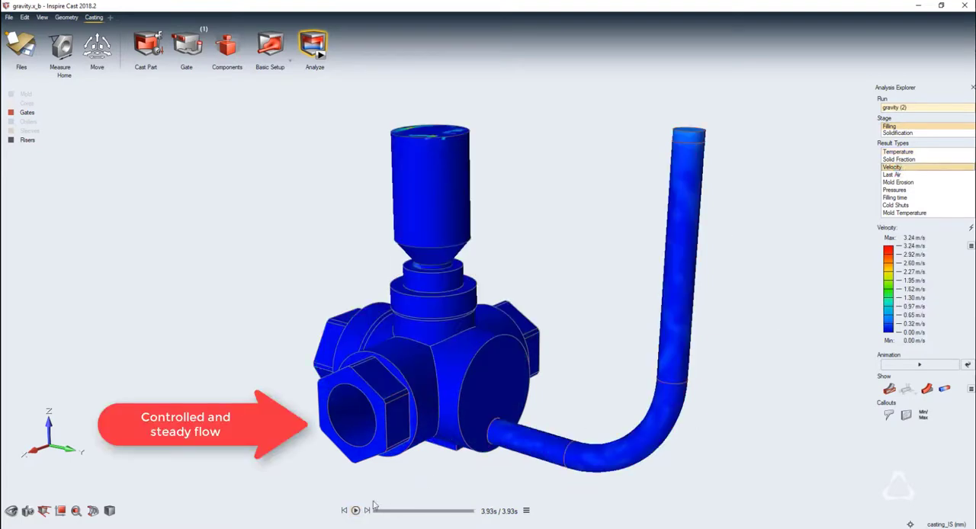
pyautogui.click(355, 511)
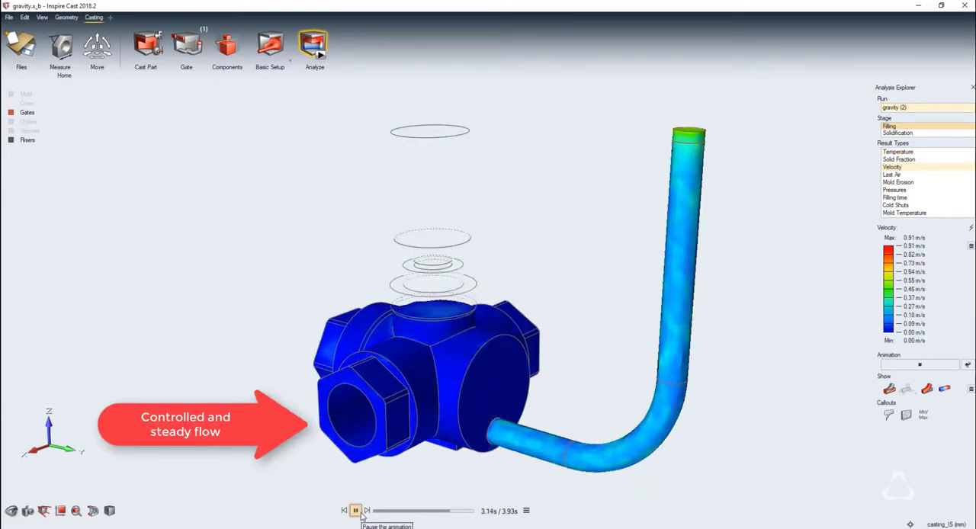
pyautogui.click(894, 174)
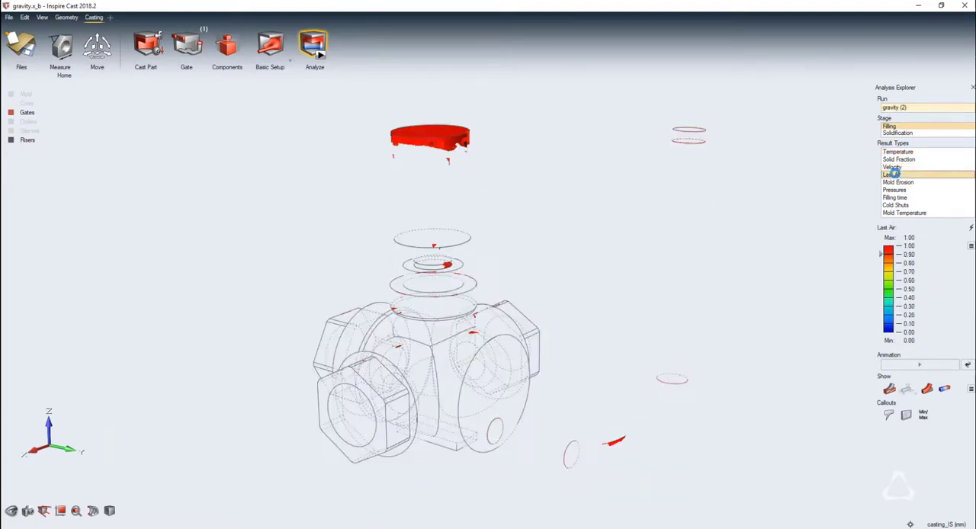
pyautogui.click(902, 197)
# Examine the solidification stage by animating solid fraction and viewing the pipe shrinkage and total shrinkage volume results
pyautogui.click(899, 133)
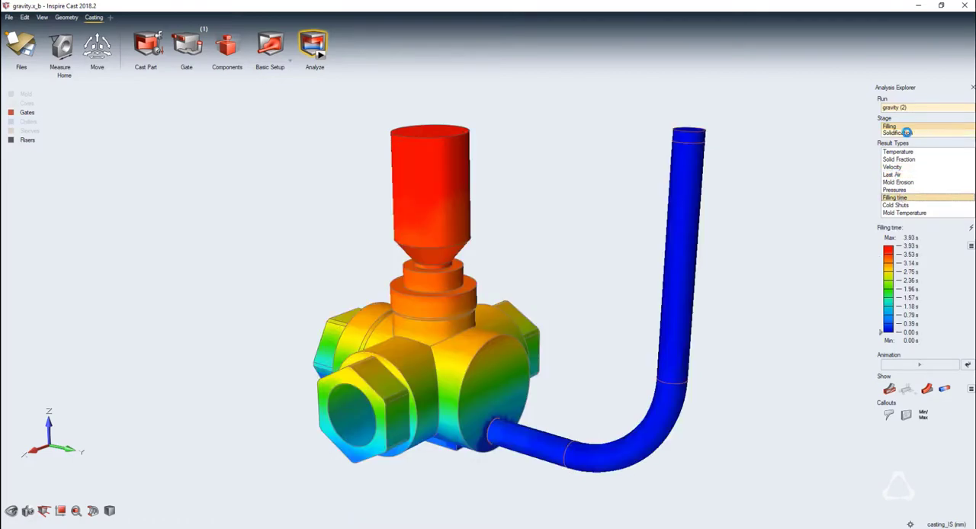
pyautogui.click(899, 159)
pyautogui.click(348, 511)
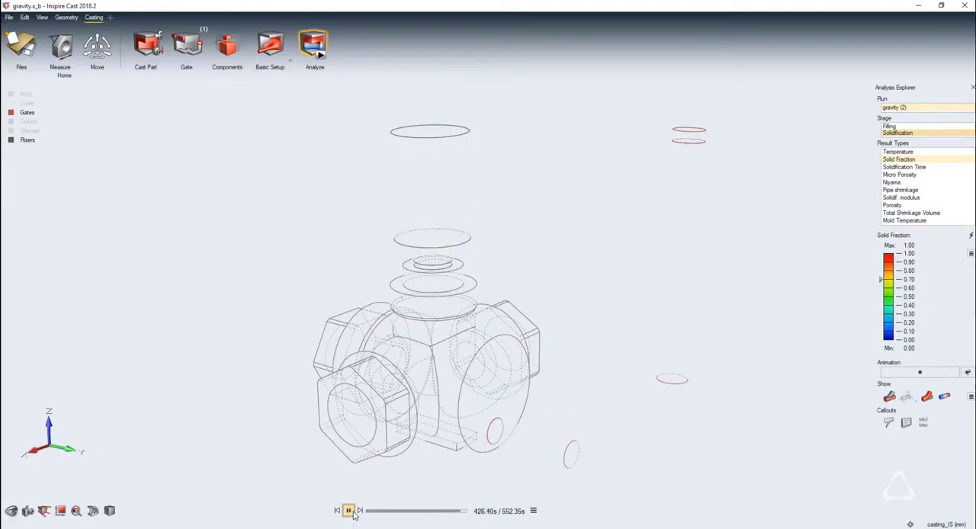
pyautogui.click(899, 190)
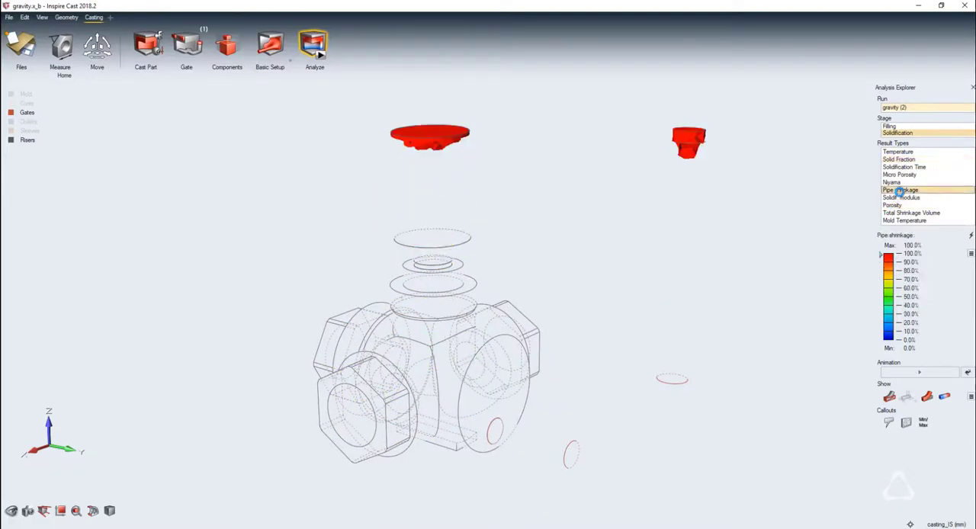
pyautogui.click(899, 212)
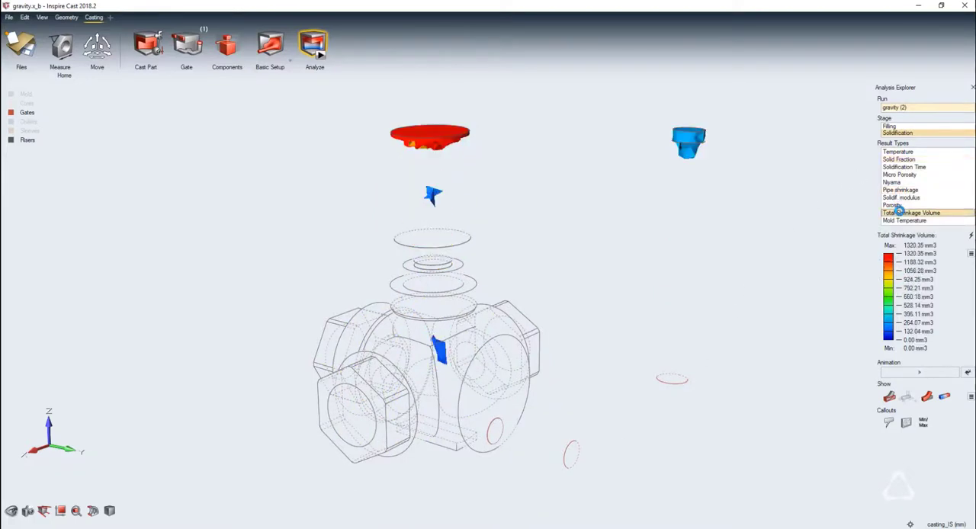
# Display the solidification mold temperature, cut the mold with a vertical section plane through the casting, and play the animation
pyautogui.click(898, 221)
pyautogui.click(92, 511)
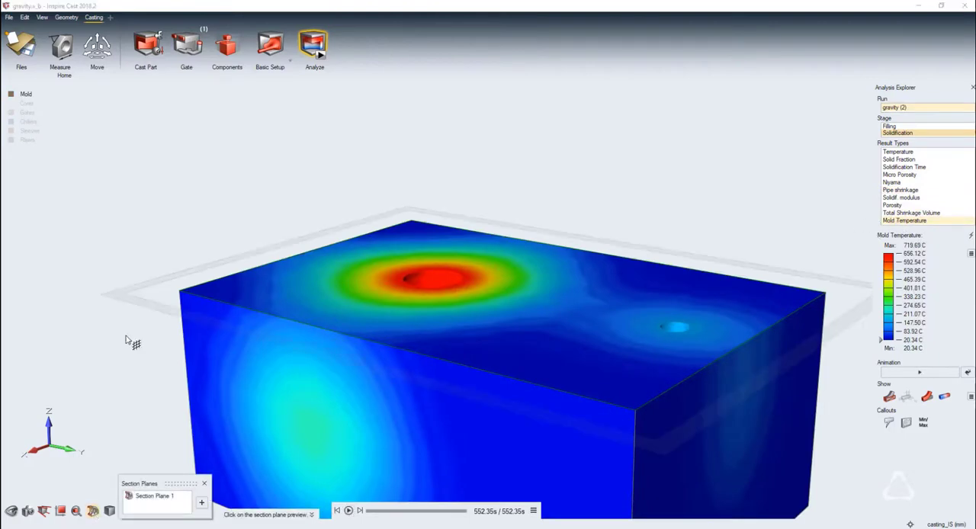
pyautogui.click(131, 335)
pyautogui.click(347, 510)
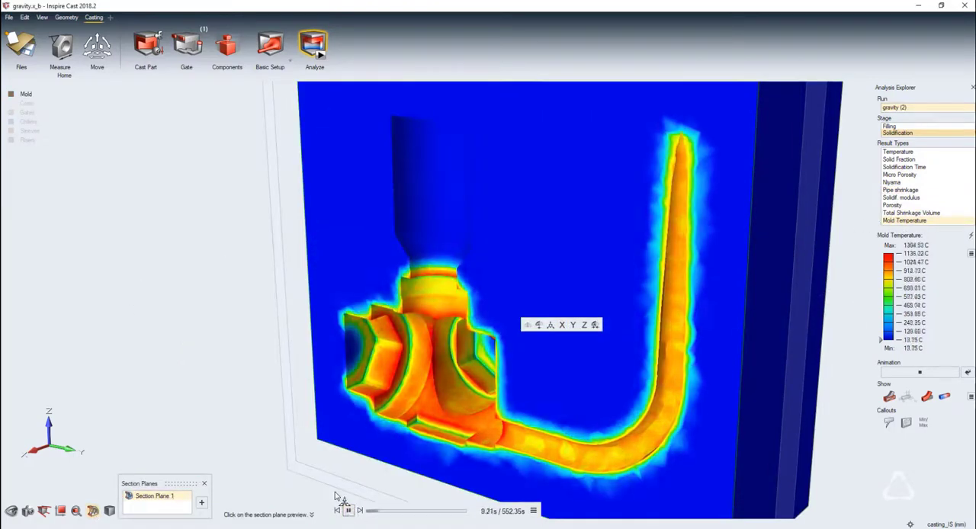